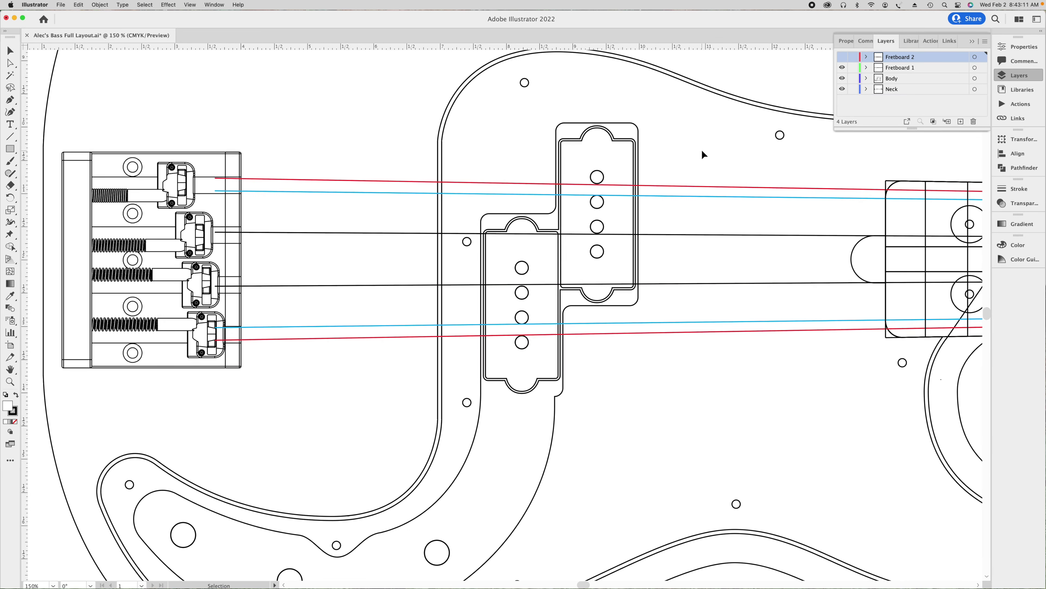
# - Hide Fretboard 1 and show Fretboard 2, zooming to check the frets and four strings
pyautogui.press('super+0')
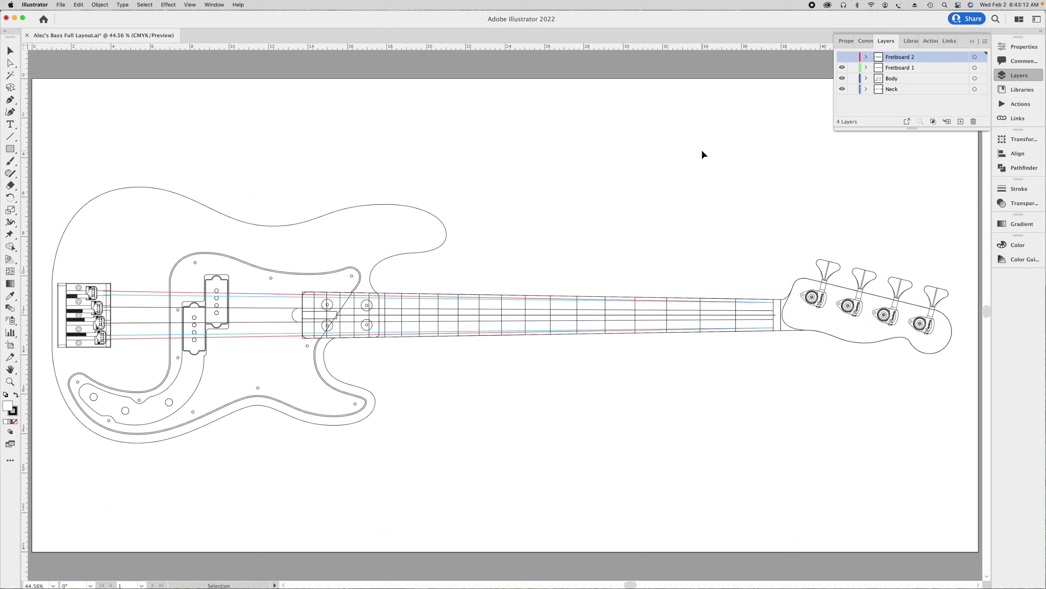
pyautogui.click(842, 67)
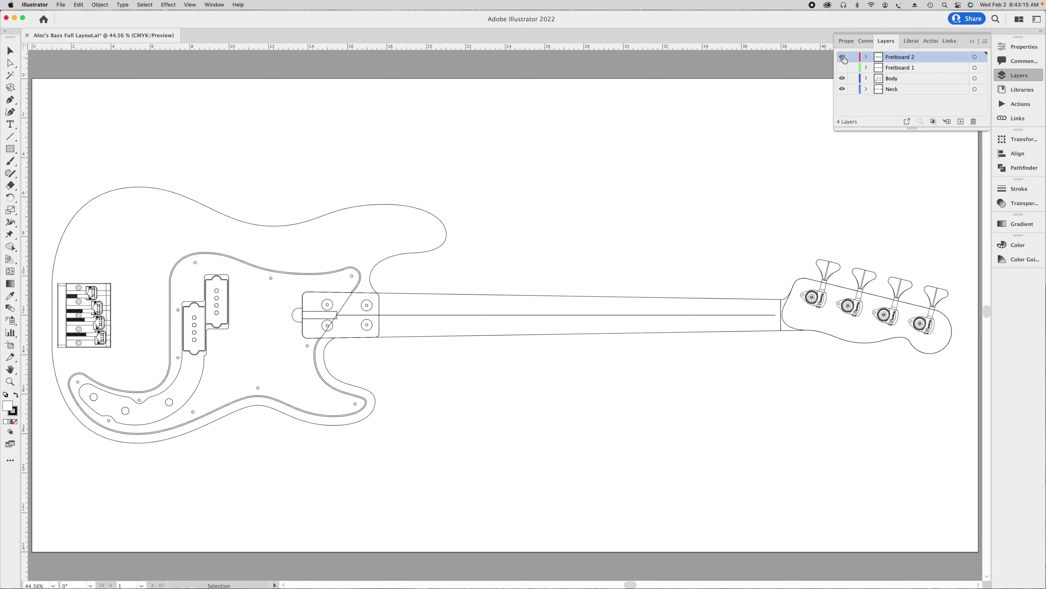
pyautogui.click(842, 57)
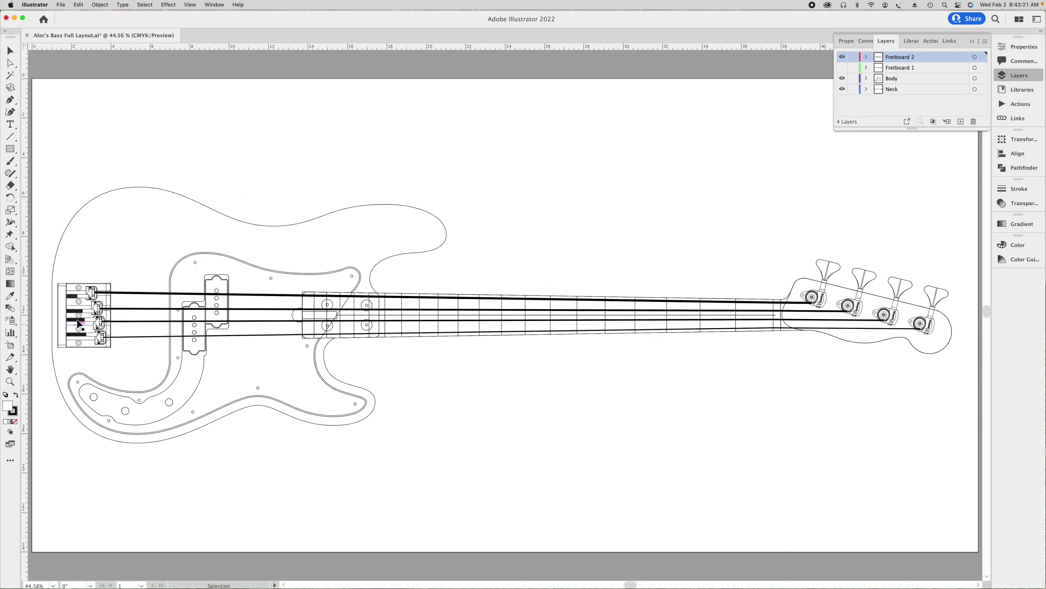
pyautogui.keyDown('alt'); pyautogui.scroll(-1, 169, 326); pyautogui.keyUp('alt')
pyautogui.keyDown('alt'); pyautogui.scroll(5, 169, 326); pyautogui.keyUp('alt')
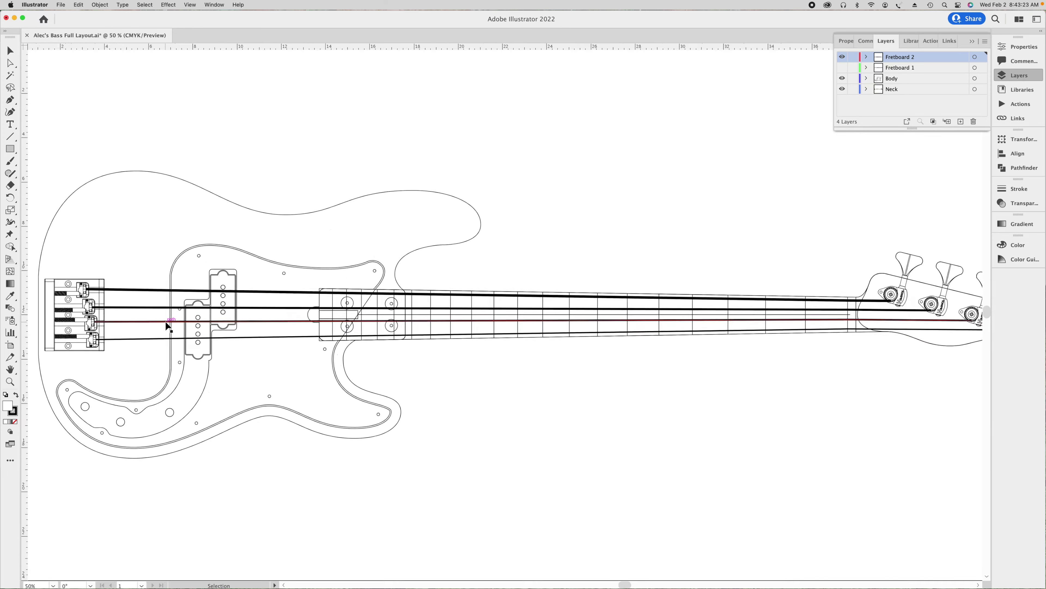
pyautogui.keyDown('alt'); pyautogui.scroll(2, 169, 325); pyautogui.keyUp('alt')
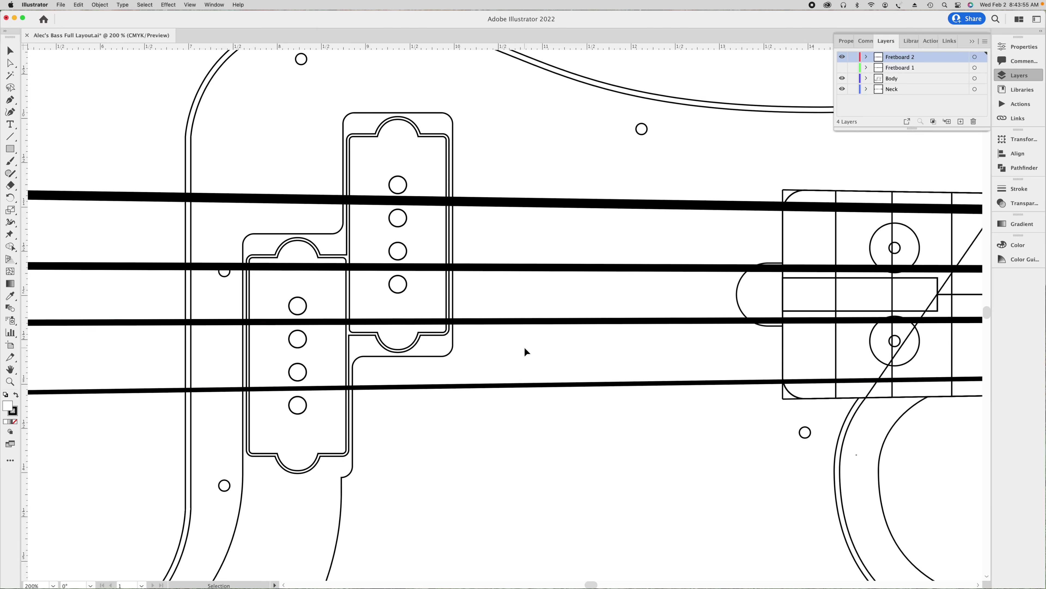
pyautogui.press('super+minus')
pyautogui.press('super+minus')
pyautogui.press('super+minus')
pyautogui.press('super+plus')
pyautogui.press('super+plus')
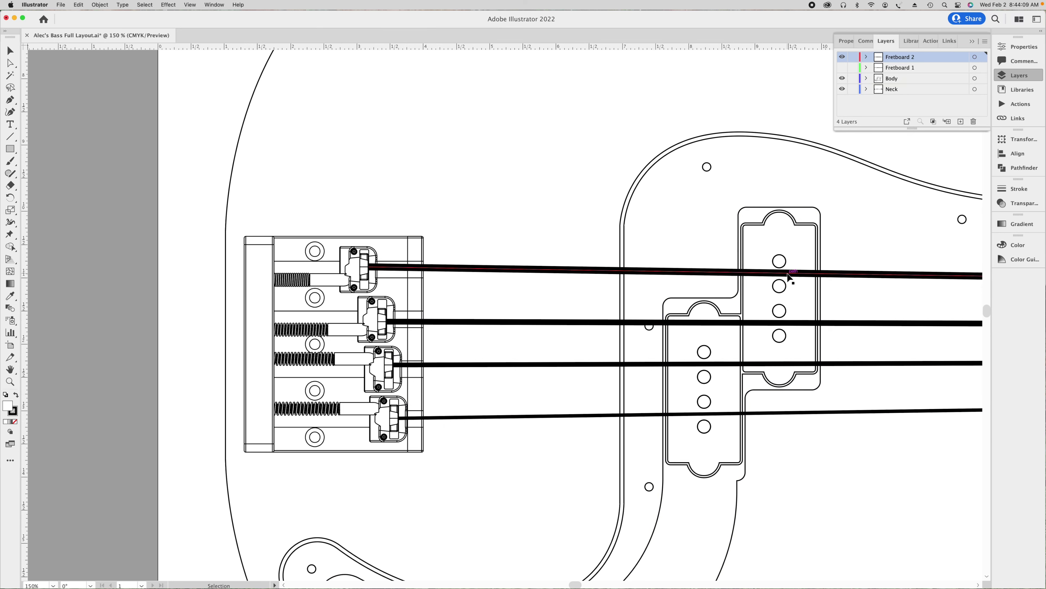
pyautogui.keyDown('alt'); pyautogui.scroll(-2, 623, 276); pyautogui.keyUp('alt')
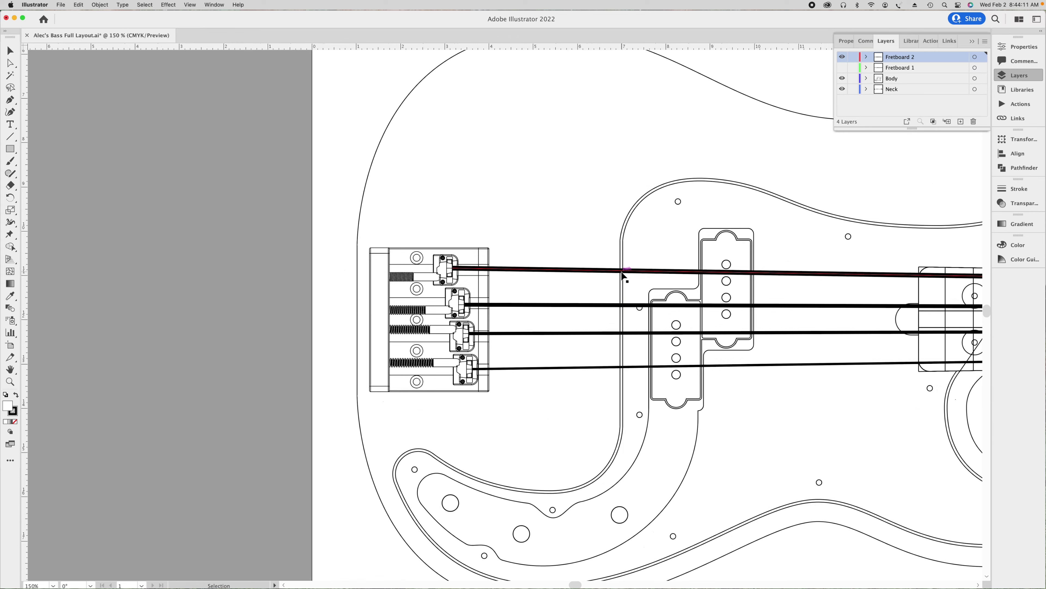
pyautogui.keyDown('alt'); pyautogui.scroll(-2, 623, 275); pyautogui.keyUp('alt')
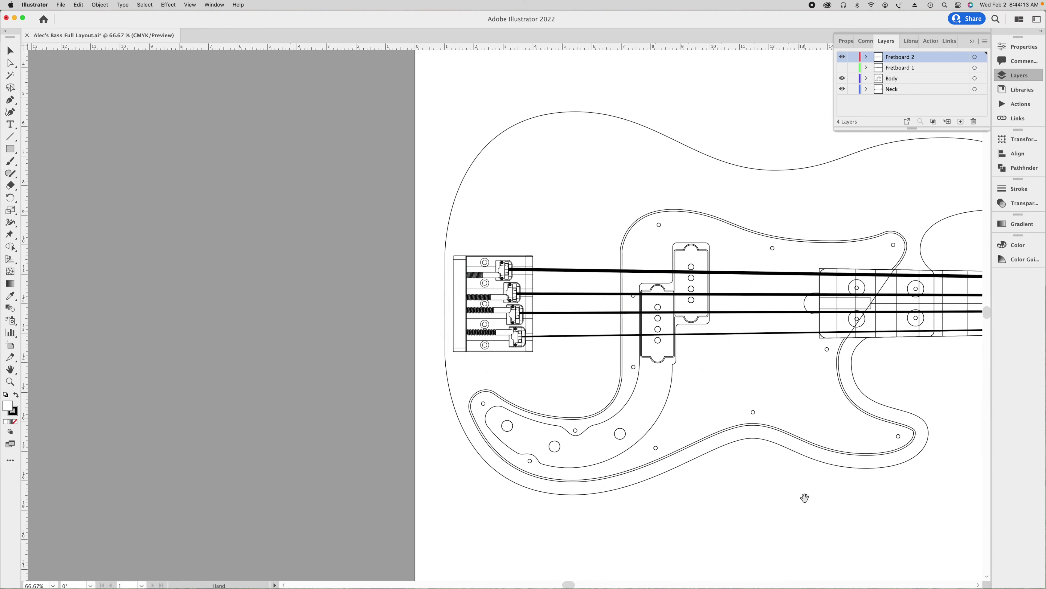
pyautogui.moveTo(804, 496); pyautogui.dragTo(434, 465)
pyautogui.hscroll(15, 801, 380)
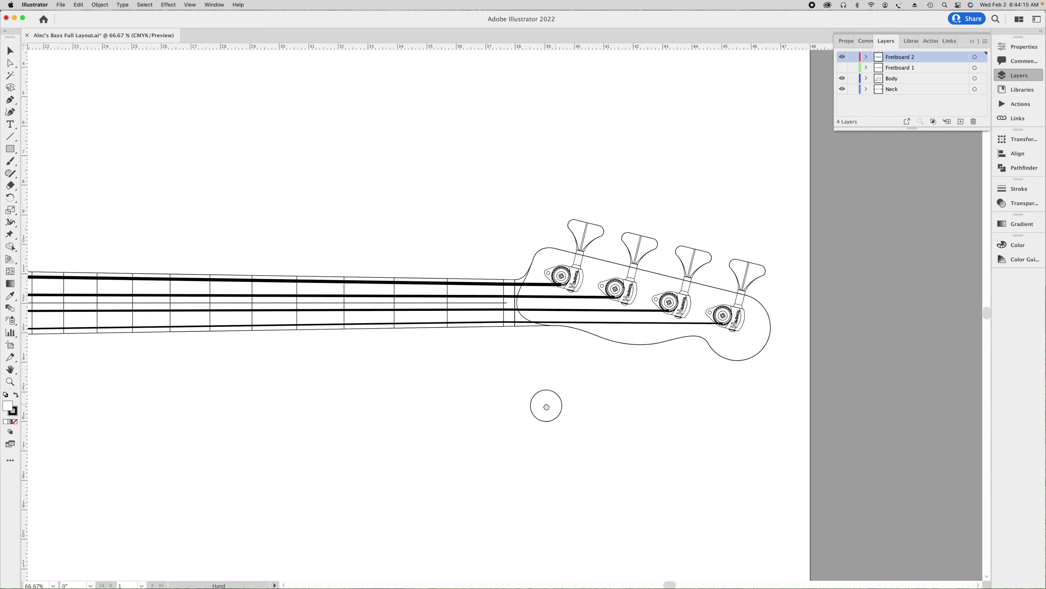
pyautogui.press('v')
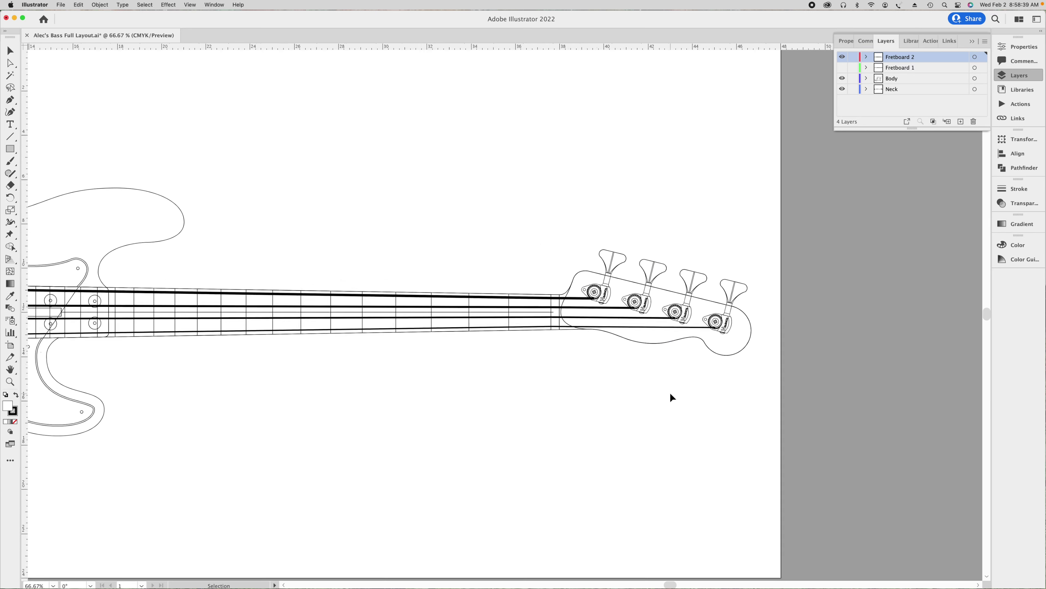
pyautogui.keyDown('alt'); pyautogui.scroll(-3, 671, 397); pyautogui.keyUp('alt')
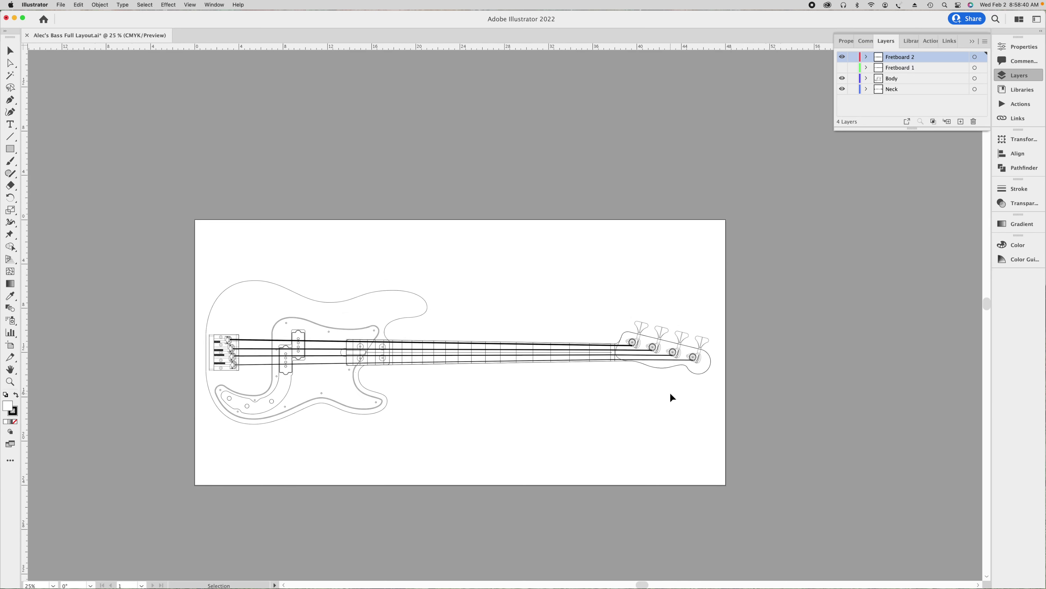
pyautogui.keyDown('alt'); pyautogui.scroll(2, 182, 350); pyautogui.keyUp('alt')
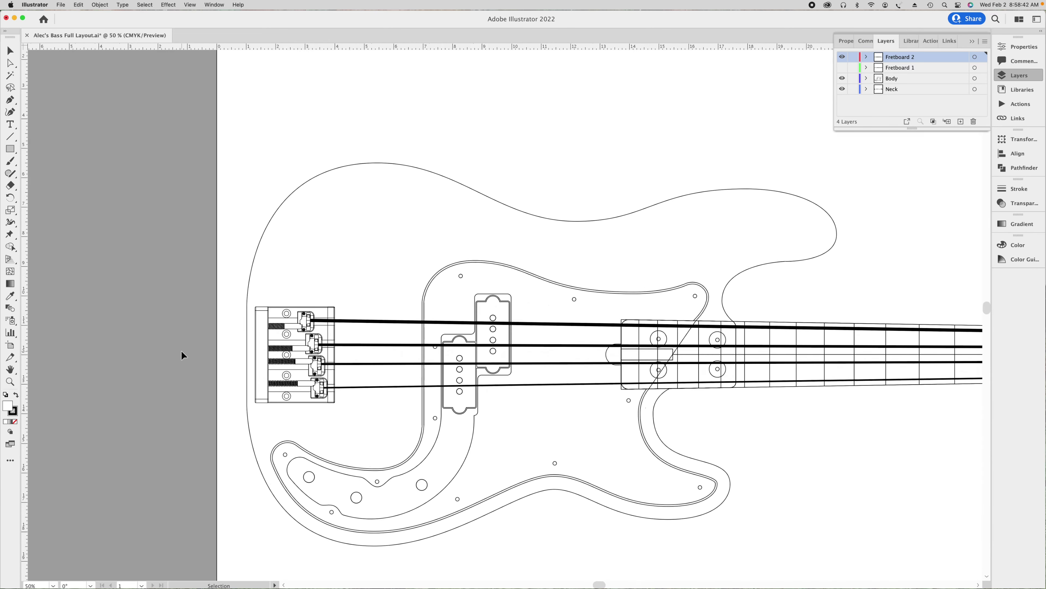
pyautogui.keyDown('alt'); pyautogui.scroll(1, 182, 352); pyautogui.keyUp('alt')
pyautogui.keyDown('alt'); pyautogui.scroll(1, 208, 374); pyautogui.keyUp('alt')
pyautogui.keyDown('alt'); pyautogui.scroll(1, 210, 375); pyautogui.keyUp('alt')
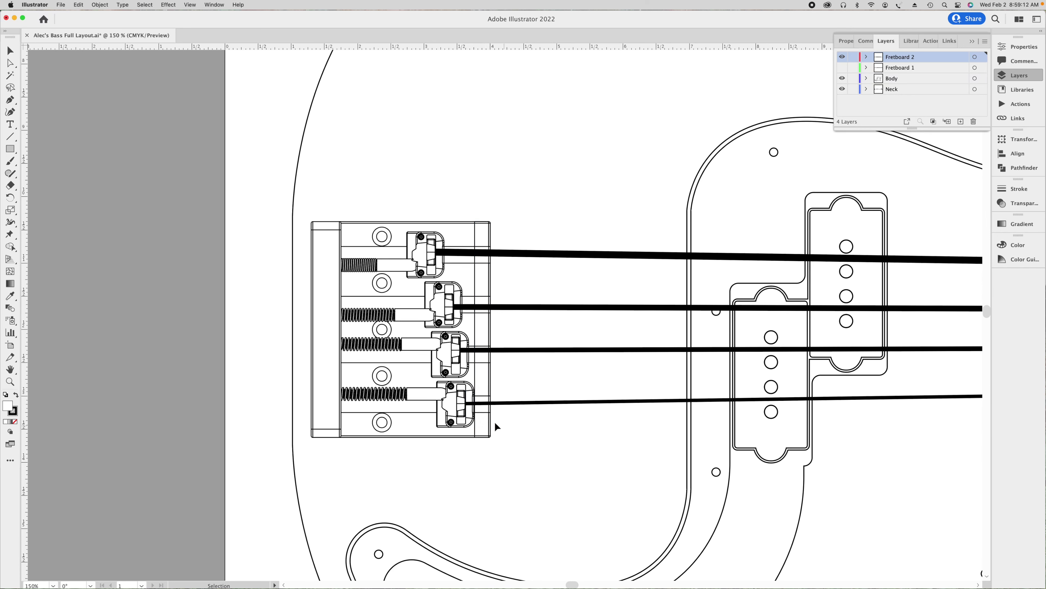
pyautogui.click(467, 408)
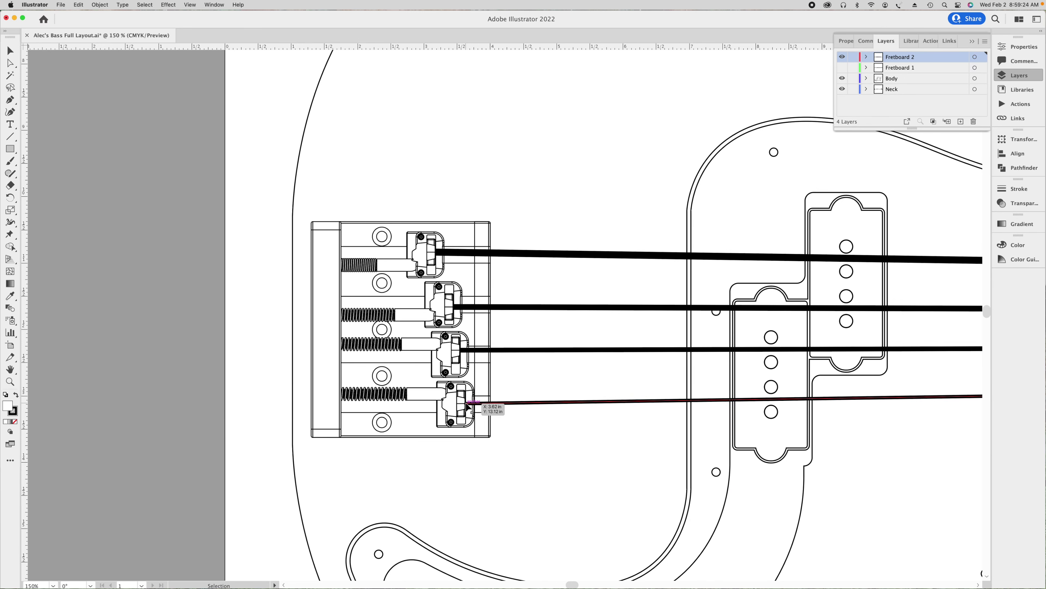
pyautogui.keyDown('alt'); pyautogui.scroll(-10, 469, 406); pyautogui.keyUp('alt')
pyautogui.keyDown('alt'); pyautogui.scroll(2, 737, 406); pyautogui.keyUp('alt')
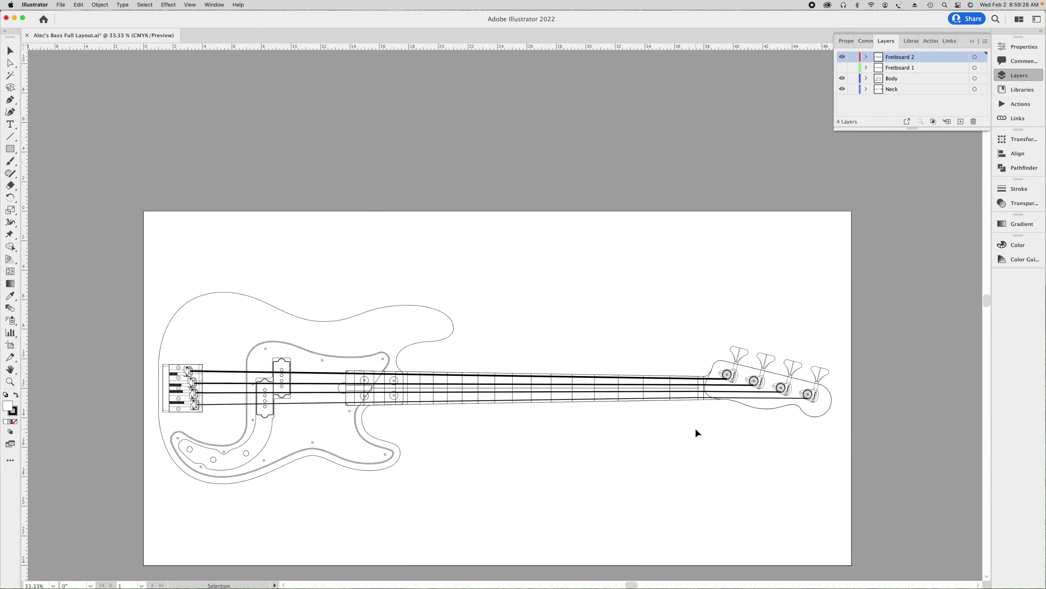
pyautogui.keyDown('alt'); pyautogui.scroll(2, 161, 402); pyautogui.keyUp('alt')
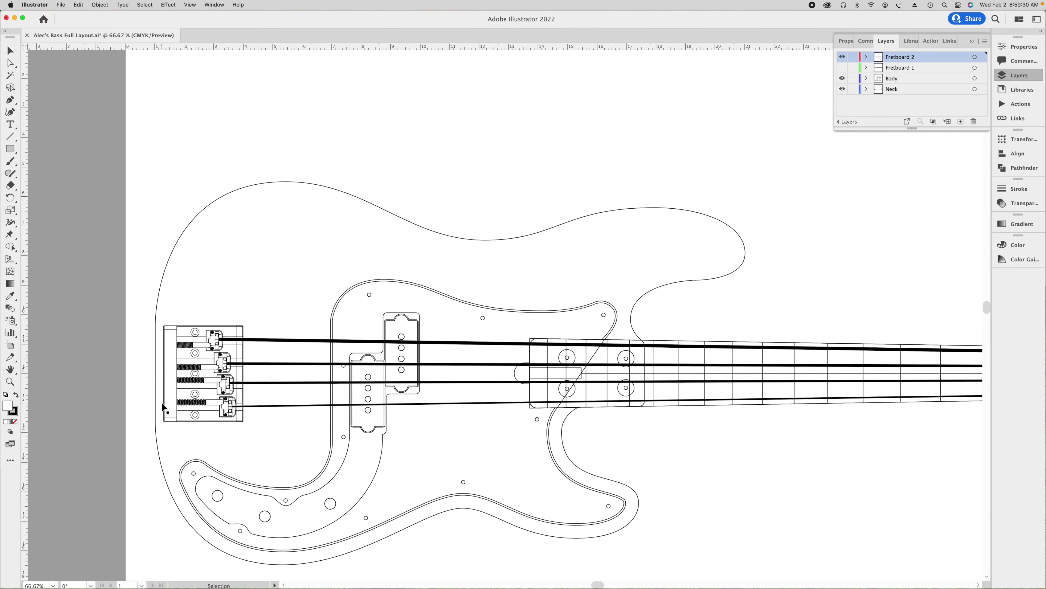
pyautogui.keyDown('alt'); pyautogui.scroll(1, 162, 406); pyautogui.keyUp('alt')
pyautogui.keyDown('alt'); pyautogui.scroll(1, 164, 408); pyautogui.keyUp('alt')
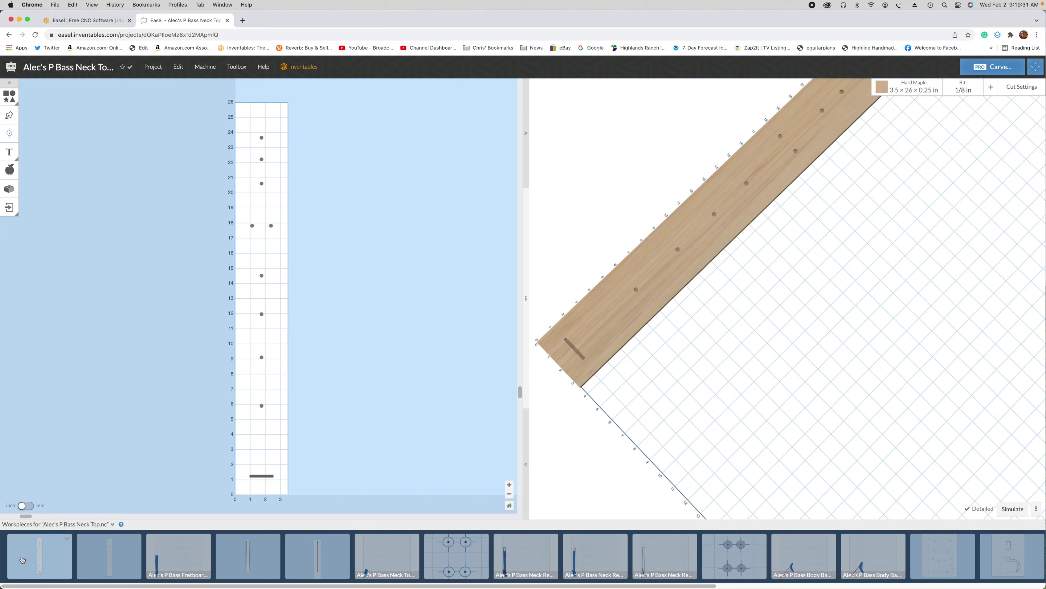
# - Scroll the Workpieces strip to the fretboard workpiece with fret slot lines on the 26 in maple blank
pyautogui.moveTo(56, 559)
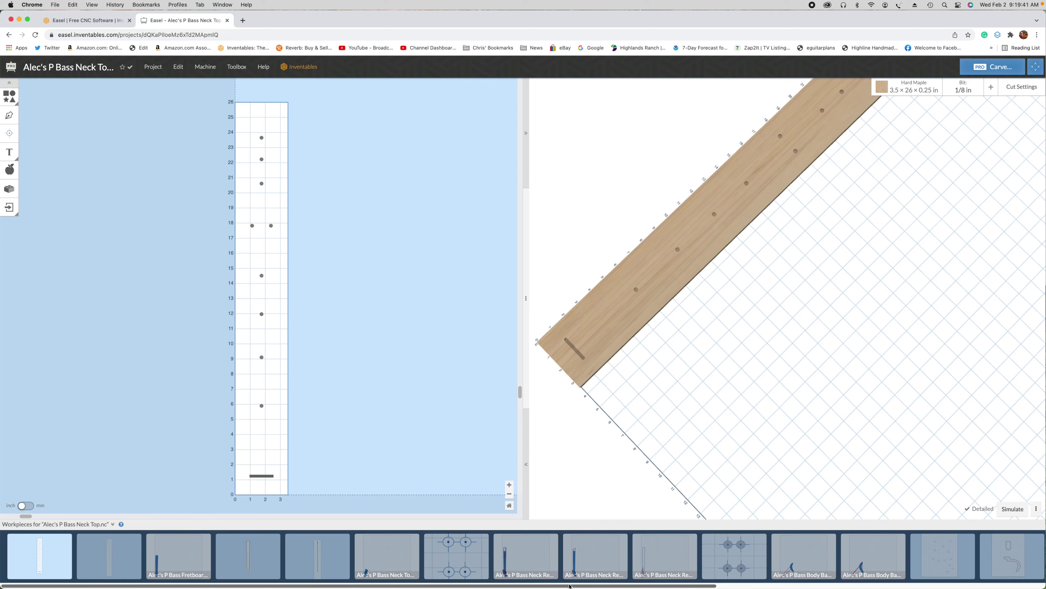
pyautogui.moveTo(569, 584); pyautogui.dragTo(401, 523)
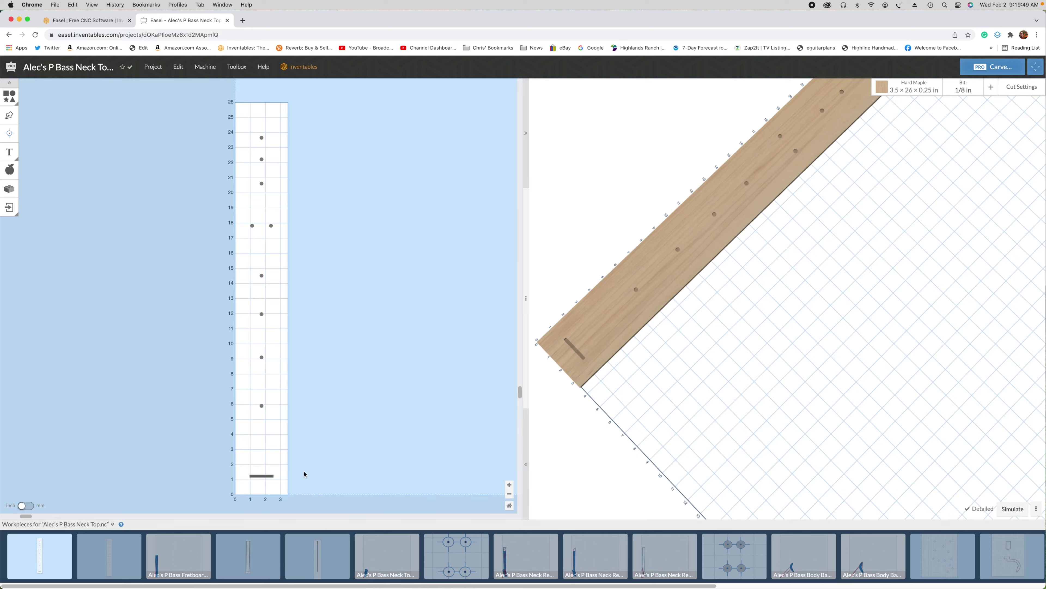
pyautogui.click(127, 558)
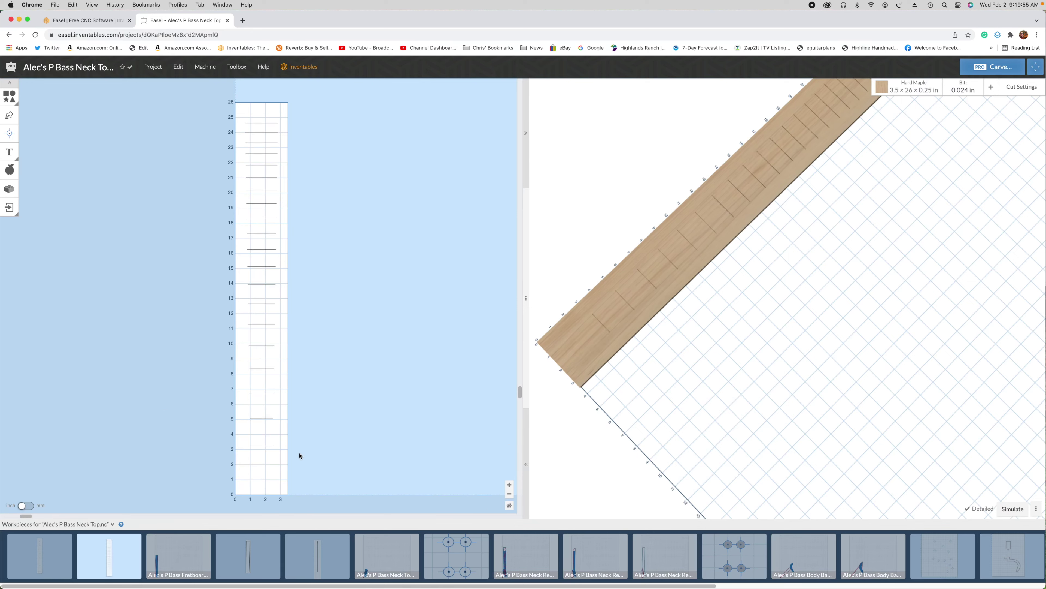
# - Orbit the third workpiece's neck simulation, then the tapered neck outline on the thin maple board
pyautogui.click(189, 557)
pyautogui.moveTo(444, 383); pyautogui.dragTo(500, 353)
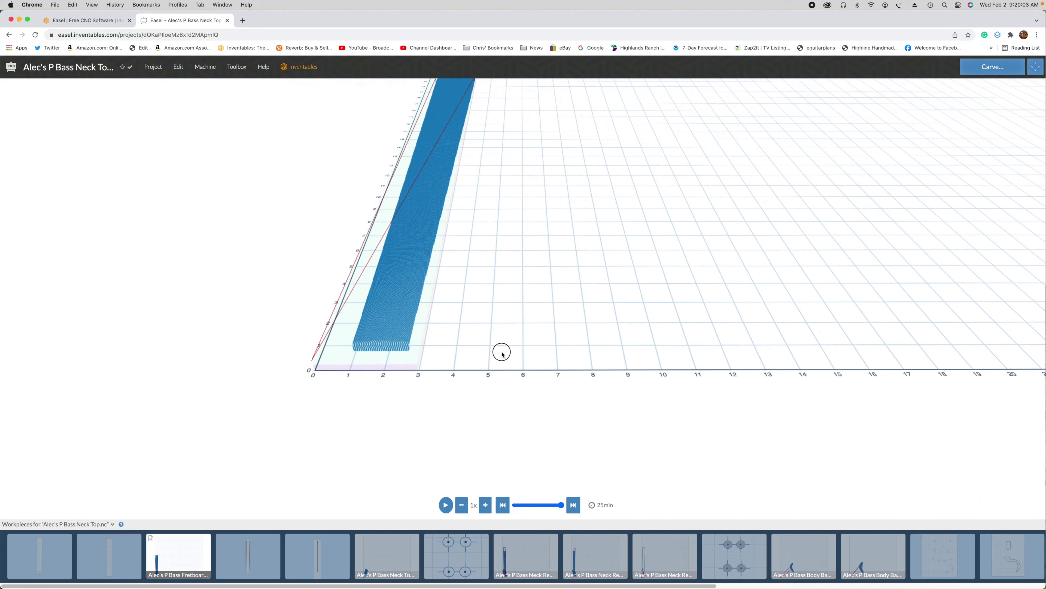
pyautogui.click(251, 557)
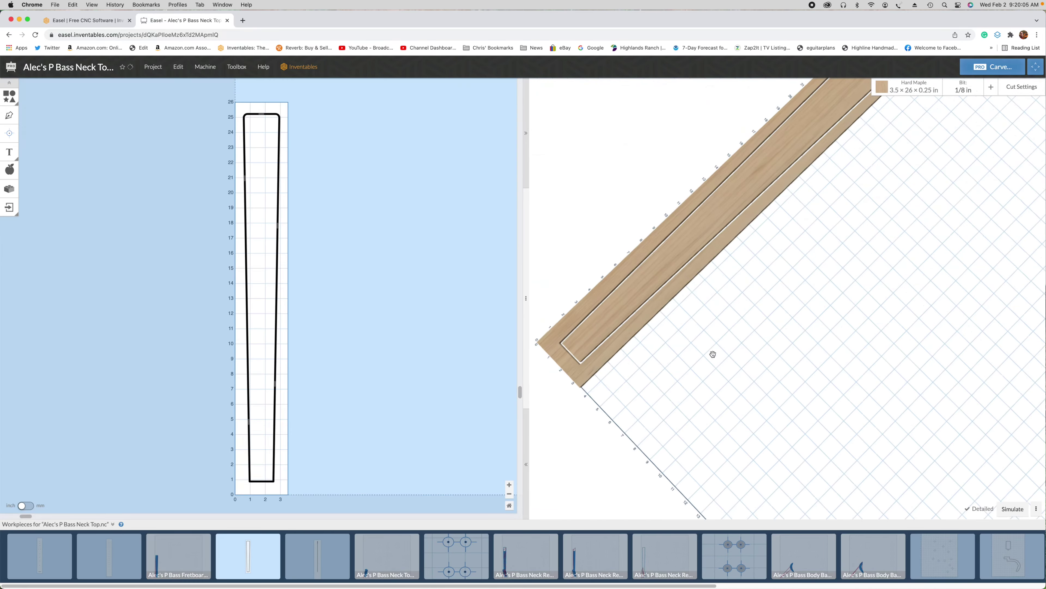
pyautogui.moveTo(715, 355); pyautogui.dragTo(783, 243)
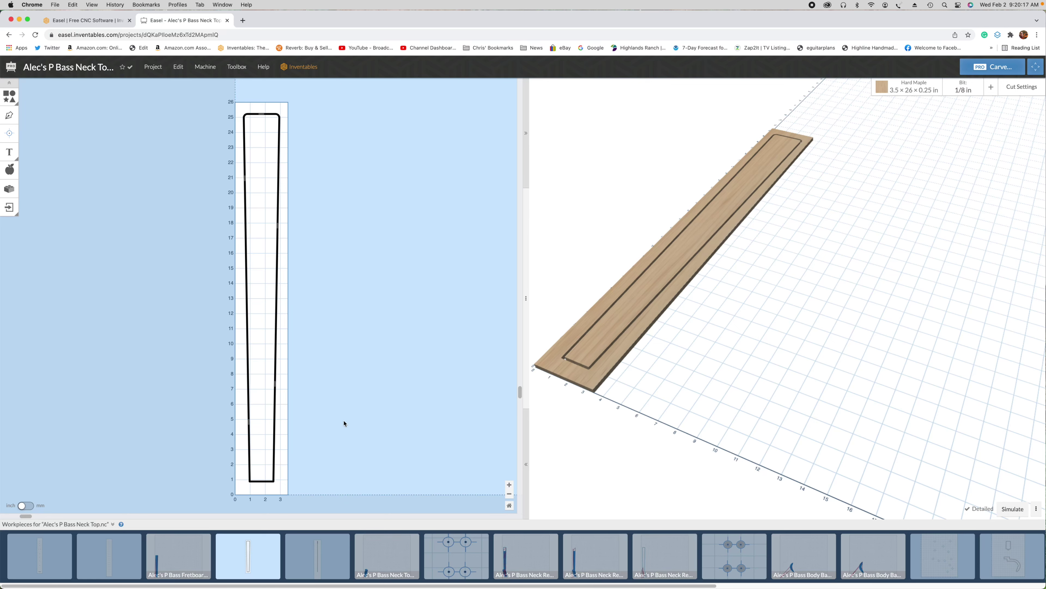
# - Orbit the 5 × 35 × 1 in slotted maple board to a steep perspective
pyautogui.click(341, 551)
pyautogui.moveTo(677, 402); pyautogui.dragTo(715, 394)
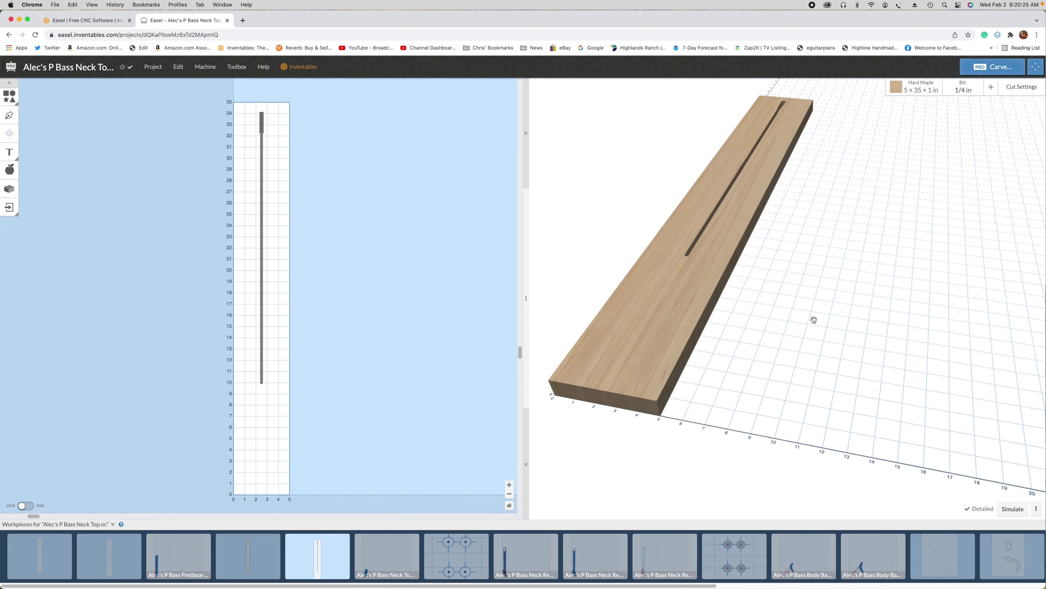
pyautogui.moveTo(814, 320); pyautogui.dragTo(723, 269)
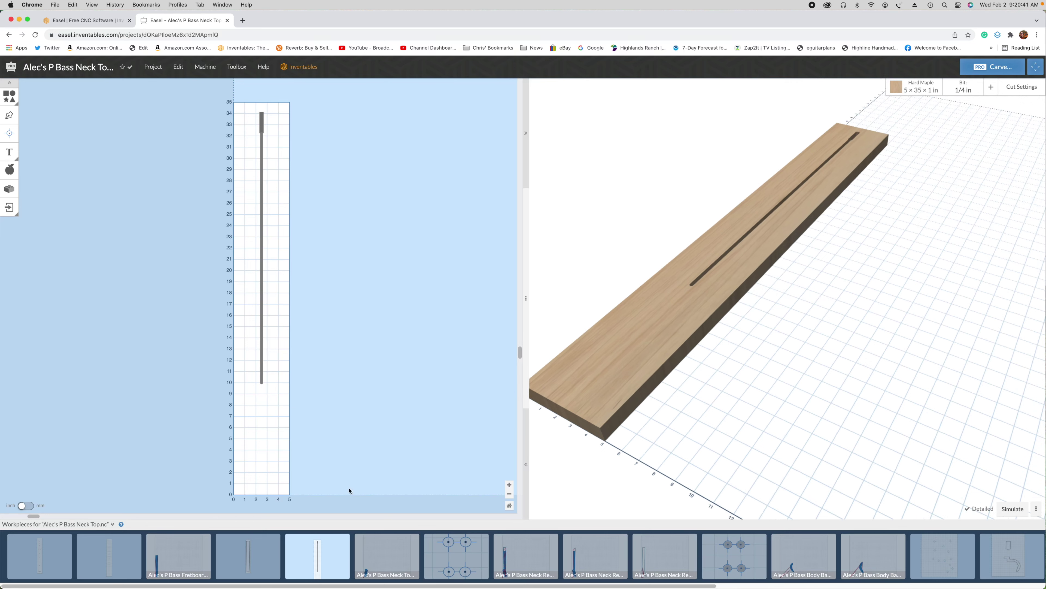
pyautogui.click(380, 560)
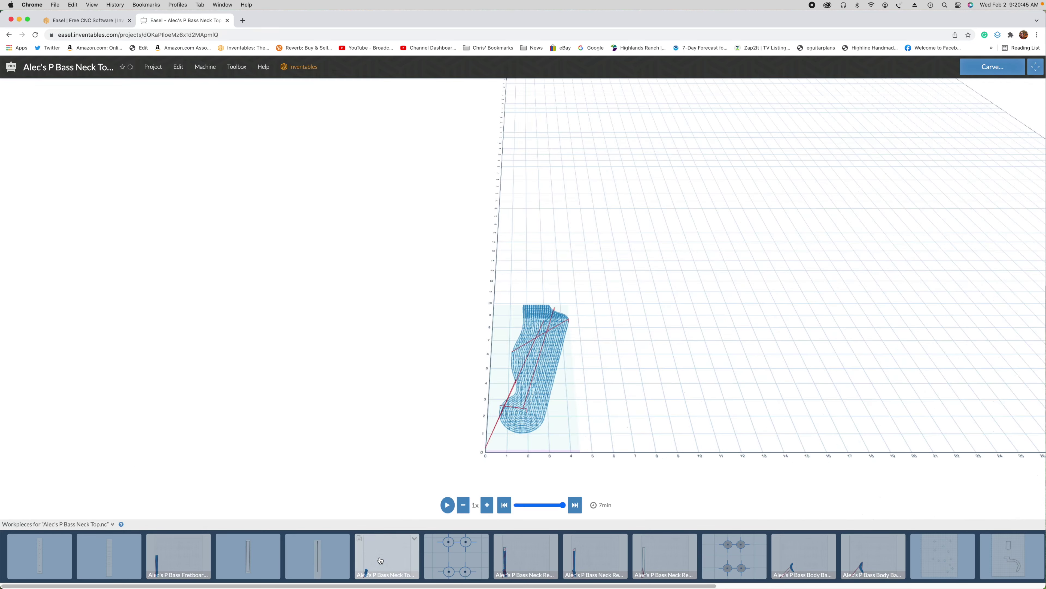
# - Orbit and zoom the heel pocket simulation, then scrub its playback back and forward
pyautogui.moveTo(578, 477); pyautogui.dragTo(555, 225)
pyautogui.scroll(10, 548, 235)
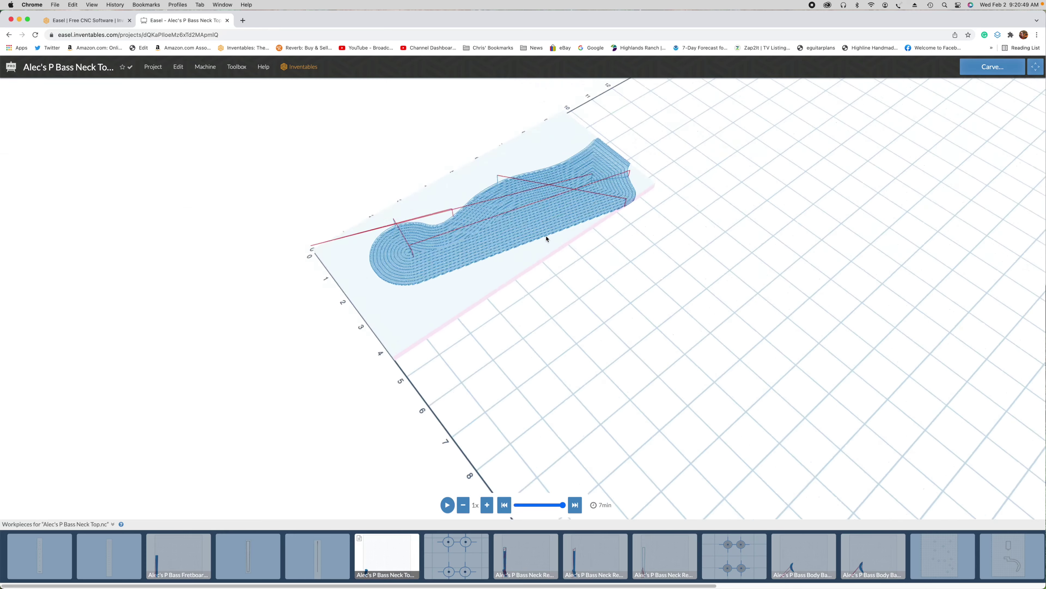
pyautogui.moveTo(547, 238); pyautogui.dragTo(540, 271)
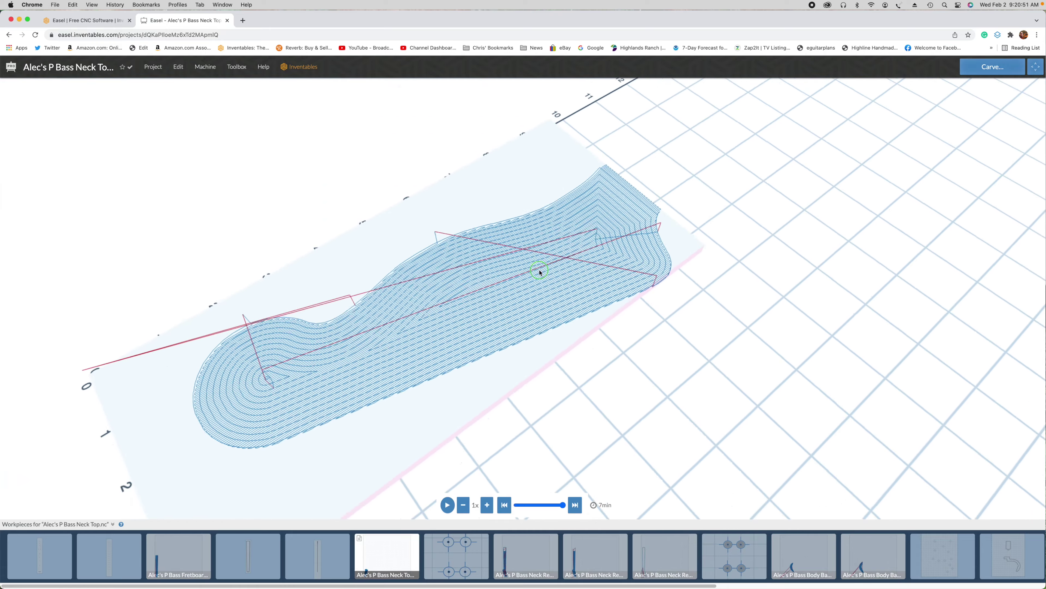
pyautogui.moveTo(560, 502); pyautogui.dragTo(528, 509)
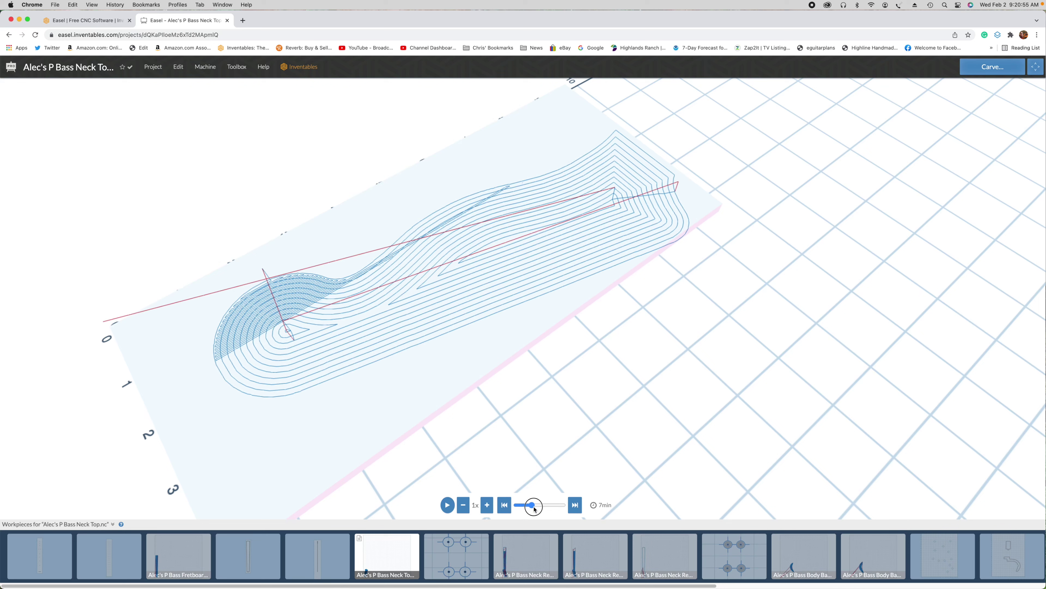
pyautogui.moveTo(535, 509); pyautogui.dragTo(563, 500)
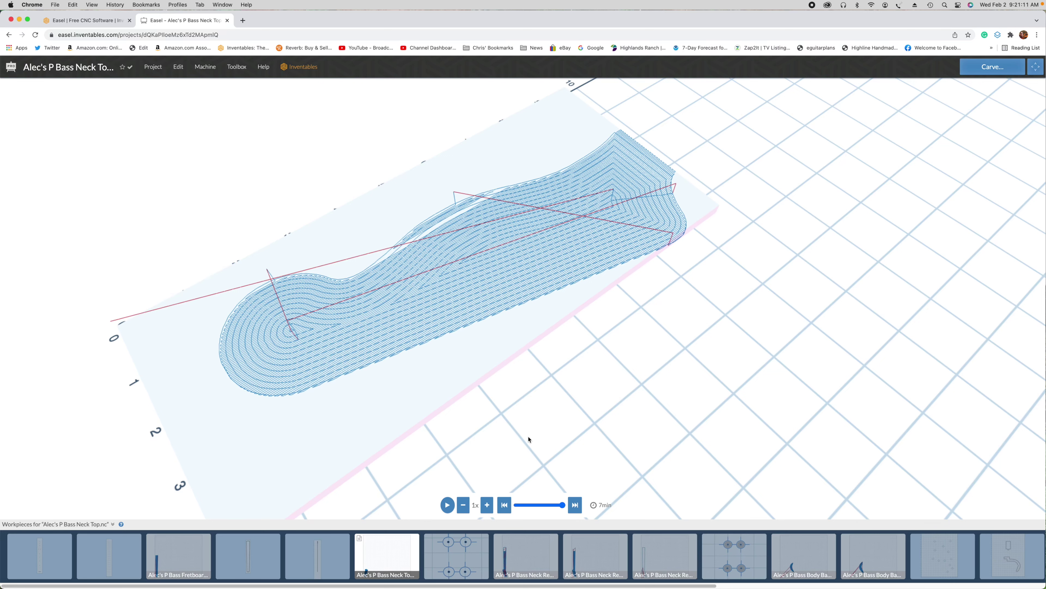
# - Select the four drill circles, then orbit the 18-minute neck outline toolpath simulation
pyautogui.click(483, 559)
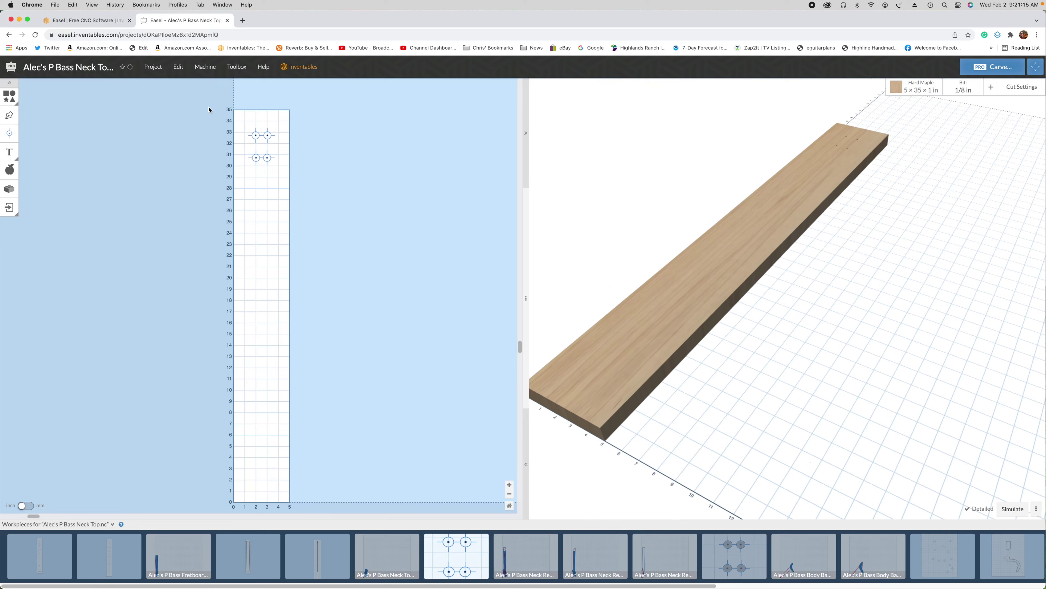
pyautogui.moveTo(209, 110); pyautogui.dragTo(370, 235)
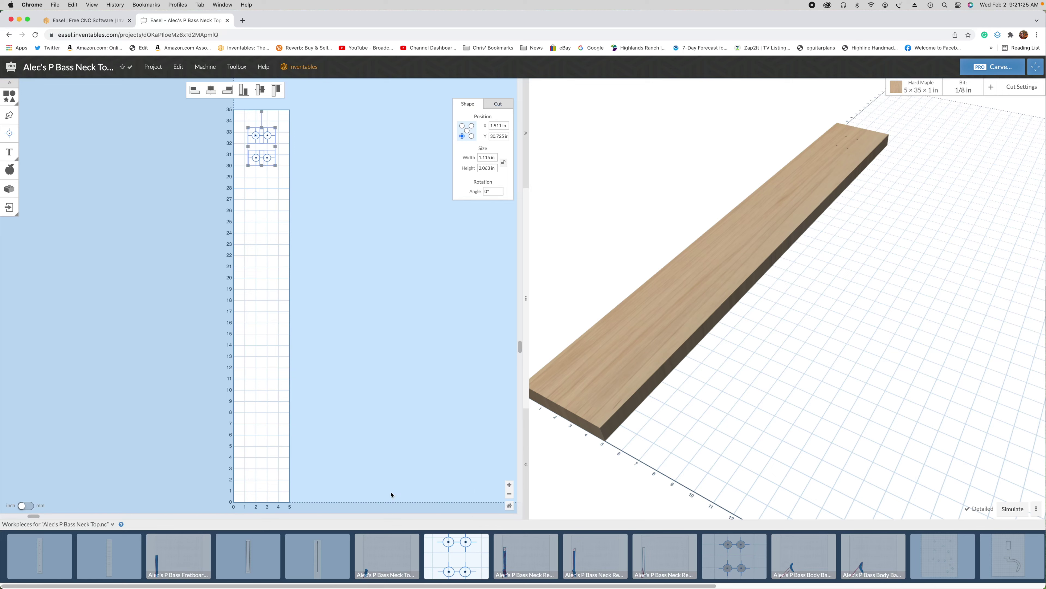
pyautogui.click(541, 556)
pyautogui.moveTo(615, 444); pyautogui.dragTo(465, 451)
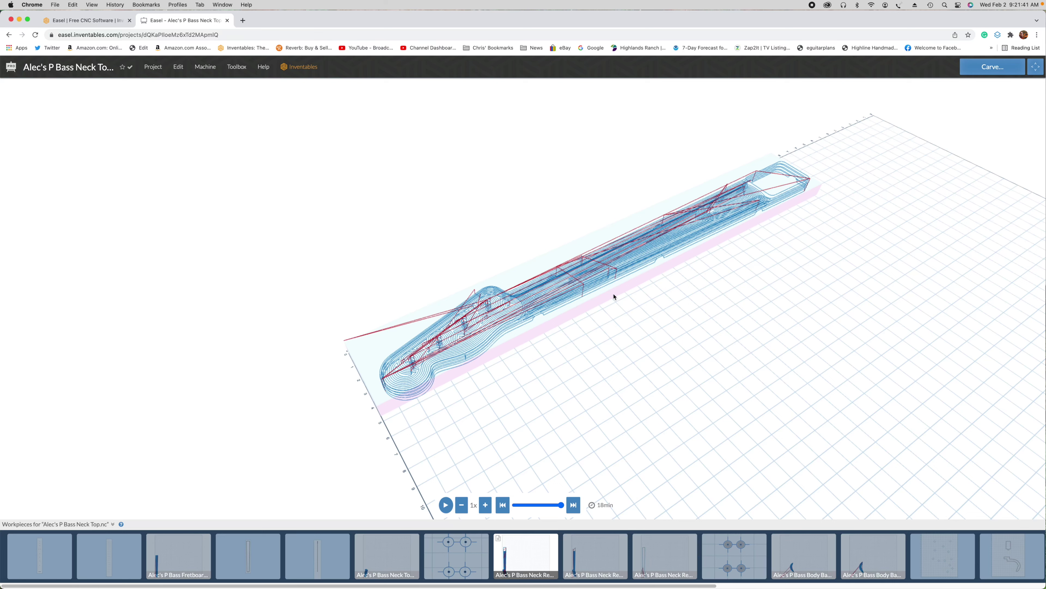
# - Orbit the carved neck and neck outline cut simulations, then view the four-hole mahogany workpiece
pyautogui.click(593, 557)
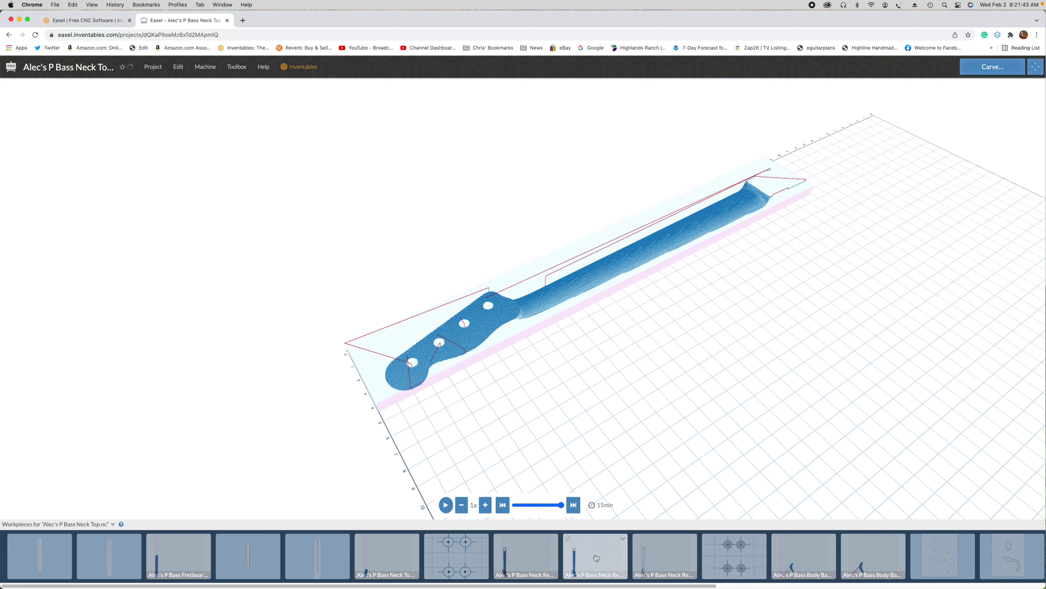
pyautogui.moveTo(553, 416); pyautogui.dragTo(639, 510)
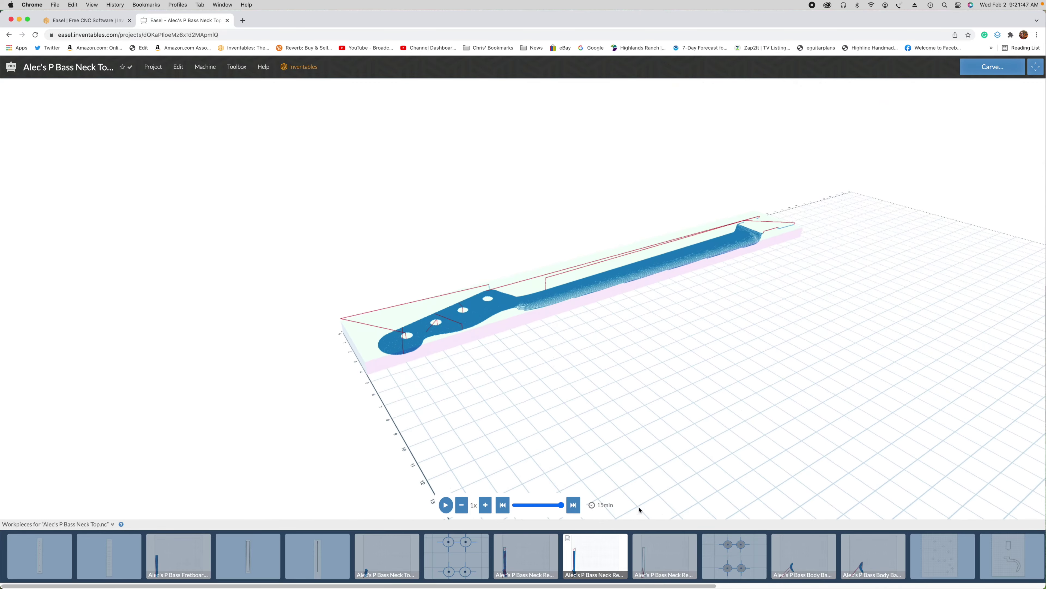
pyautogui.click(660, 553)
pyautogui.moveTo(519, 374); pyautogui.dragTo(518, 395)
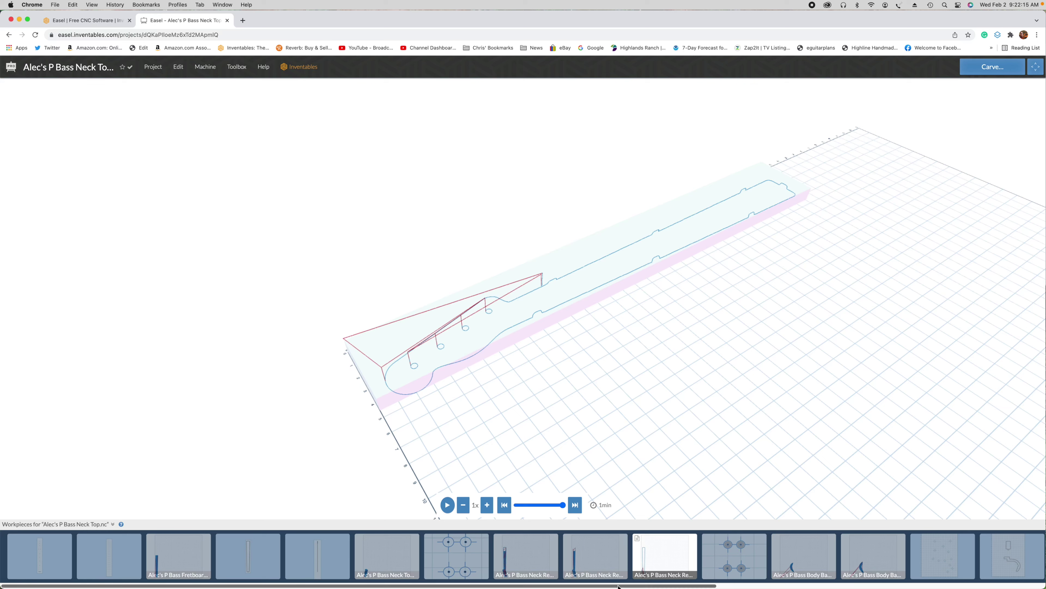
pyautogui.moveTo(623, 586); pyautogui.dragTo(788, 585)
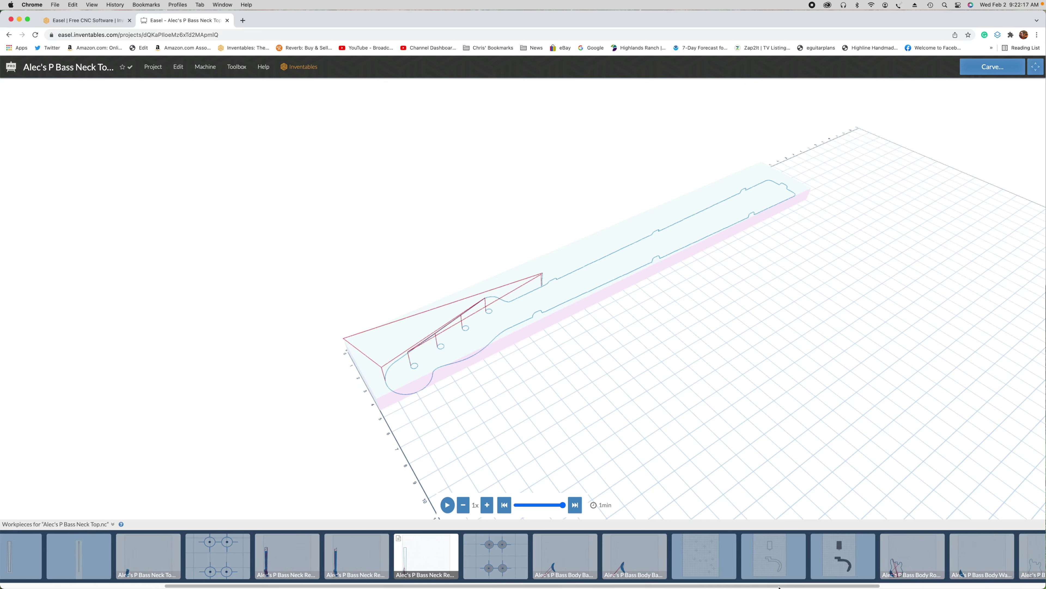
pyautogui.click(515, 557)
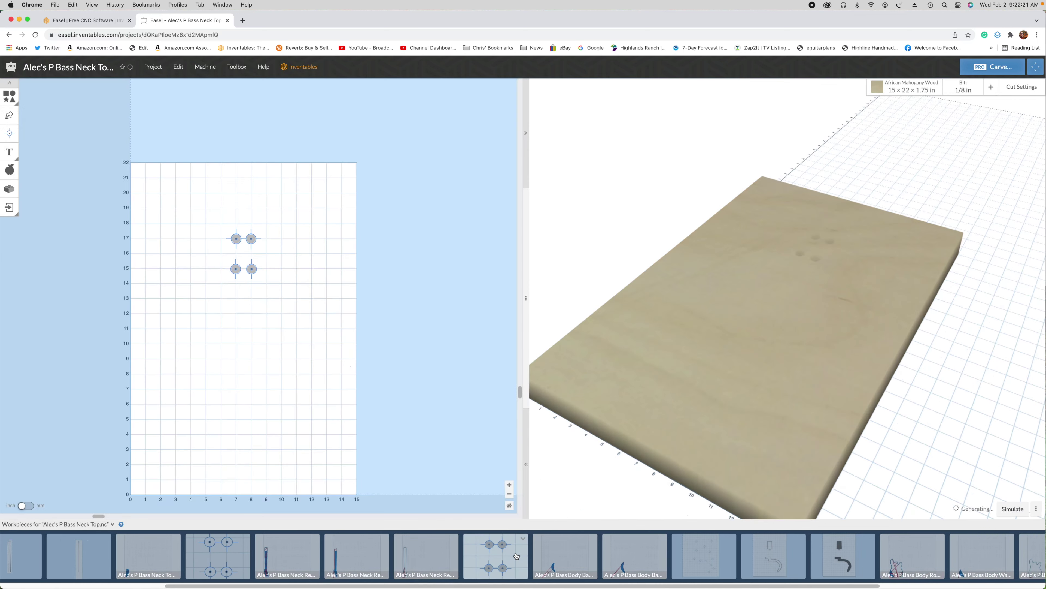
# - Orbit the mahogany board, select and deselect its four holes, then rotate the 4-minute body simulation
pyautogui.moveTo(615, 465); pyautogui.dragTo(636, 434)
pyautogui.moveTo(825, 356); pyautogui.dragTo(755, 375)
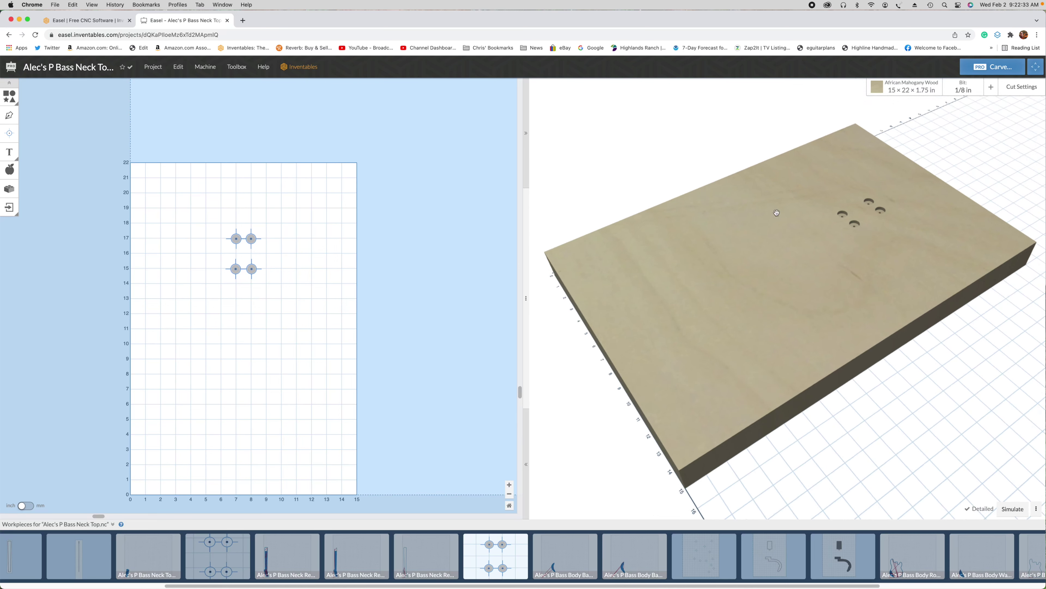
pyautogui.moveTo(202, 223); pyautogui.dragTo(329, 358)
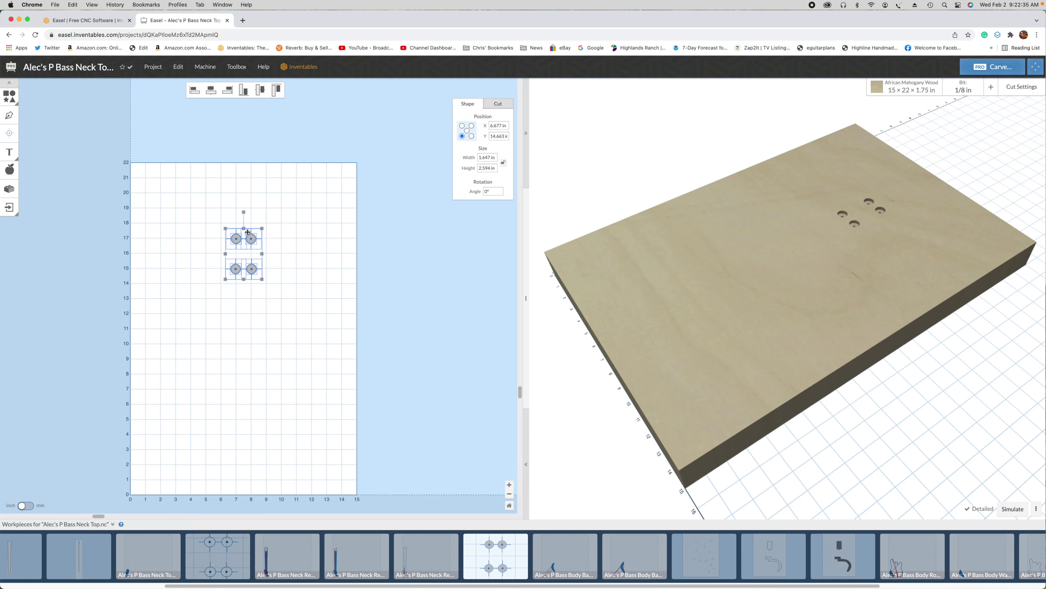
pyautogui.click(476, 423)
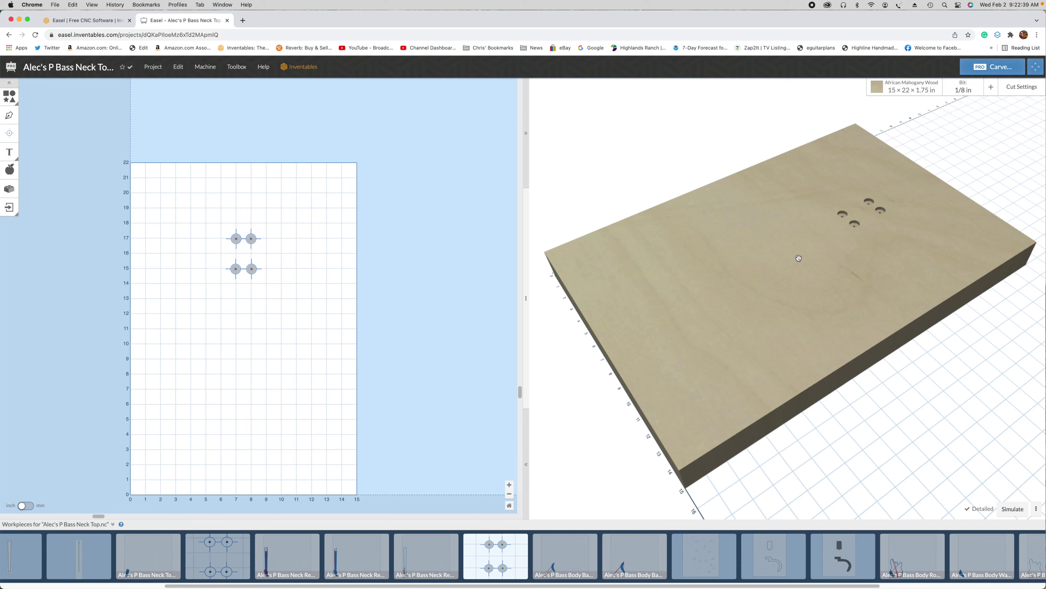
pyautogui.click(561, 558)
pyautogui.moveTo(705, 439); pyautogui.dragTo(536, 414)
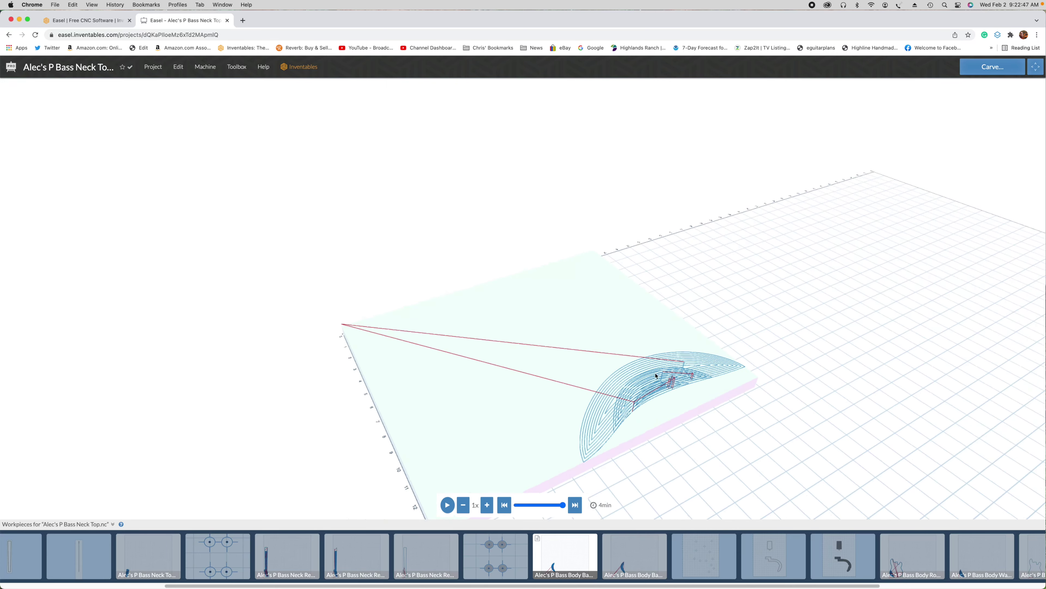
# - Orbit the first two body carve simulations, then view the twelve crosshair drill targets workpiece
pyautogui.moveTo(696, 465); pyautogui.dragTo(598, 285)
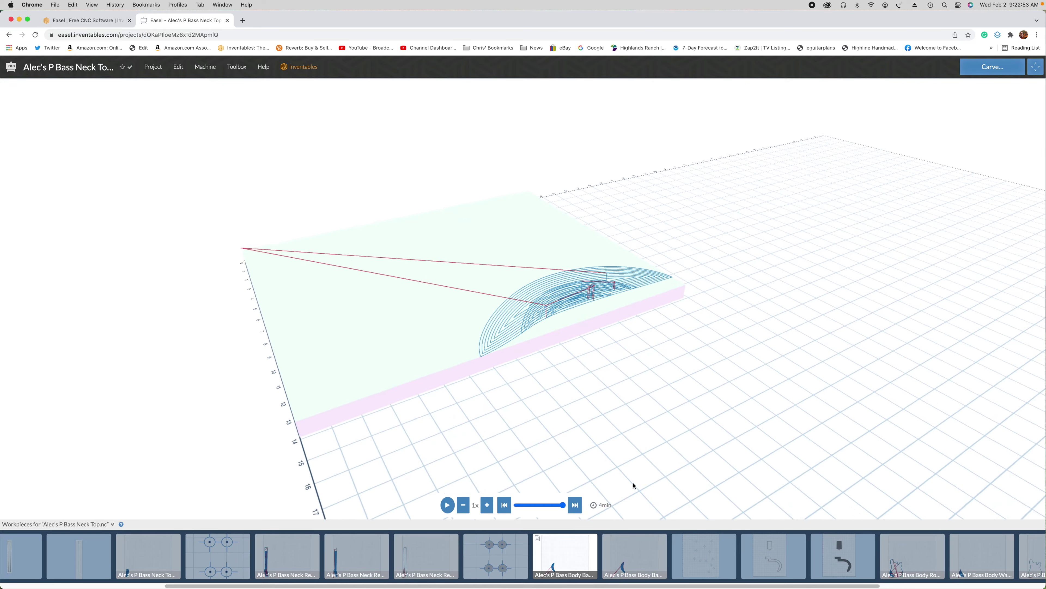
pyautogui.click(633, 556)
pyautogui.moveTo(624, 375); pyautogui.dragTo(619, 399)
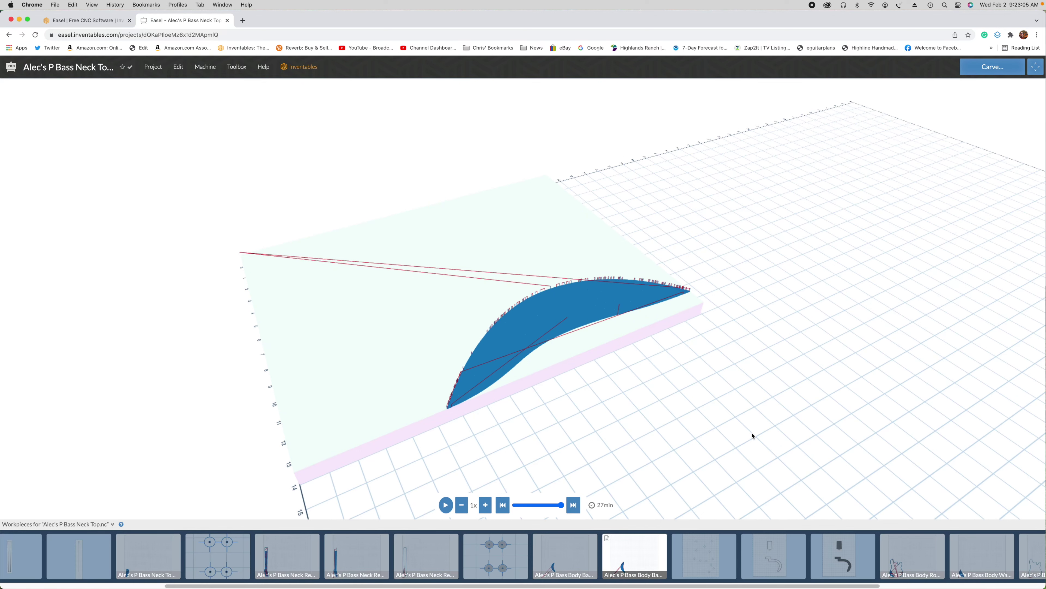
pyautogui.click(723, 555)
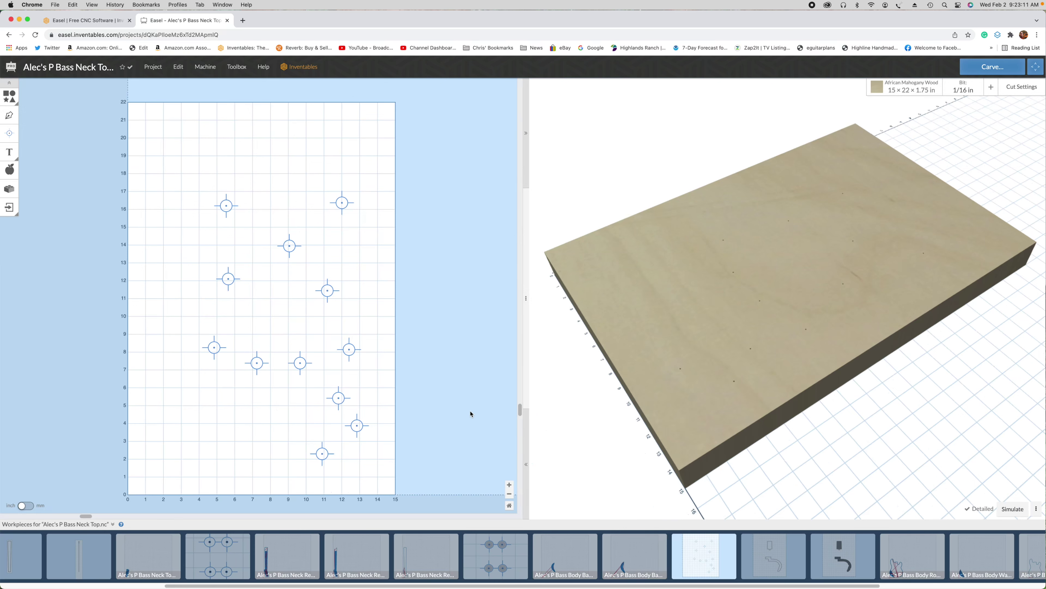
# - Select all twelve crosshair targets, then switch to the neck-shapes workpiece with a 1/4 in bit
pyautogui.moveTo(152, 156); pyautogui.dragTo(427, 495)
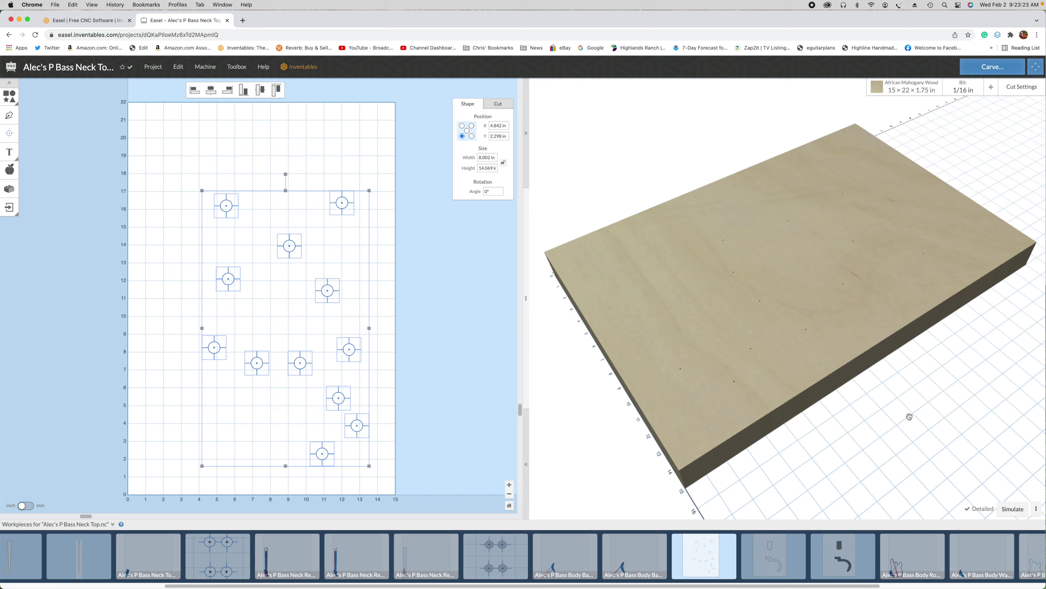
pyautogui.click(753, 561)
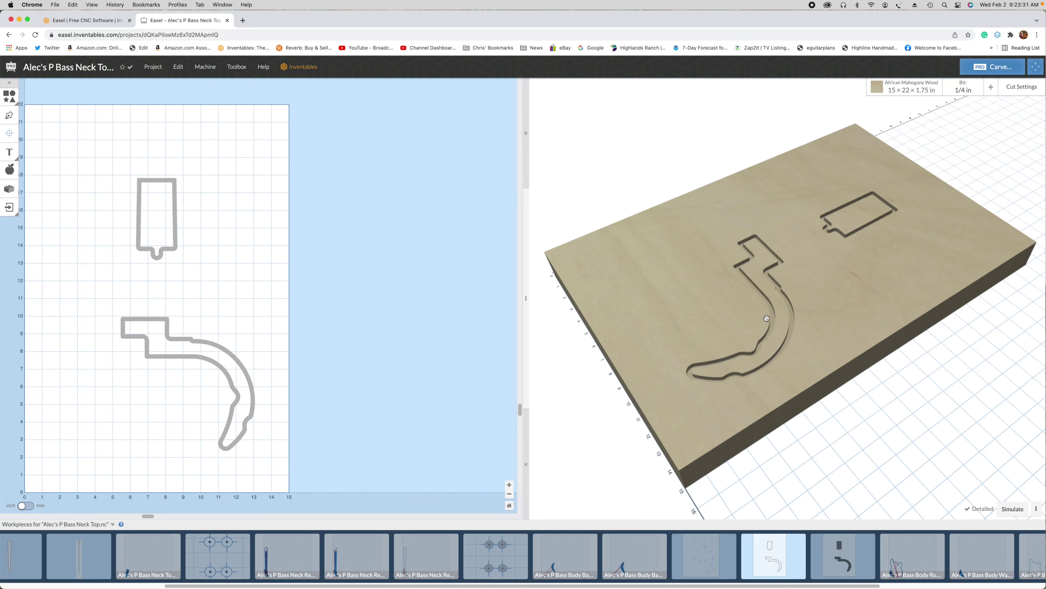
# - Orbit the board to inspect the carved neck shapes, then the next workpiece's pocket cuts
pyautogui.moveTo(766, 318); pyautogui.dragTo(959, 279)
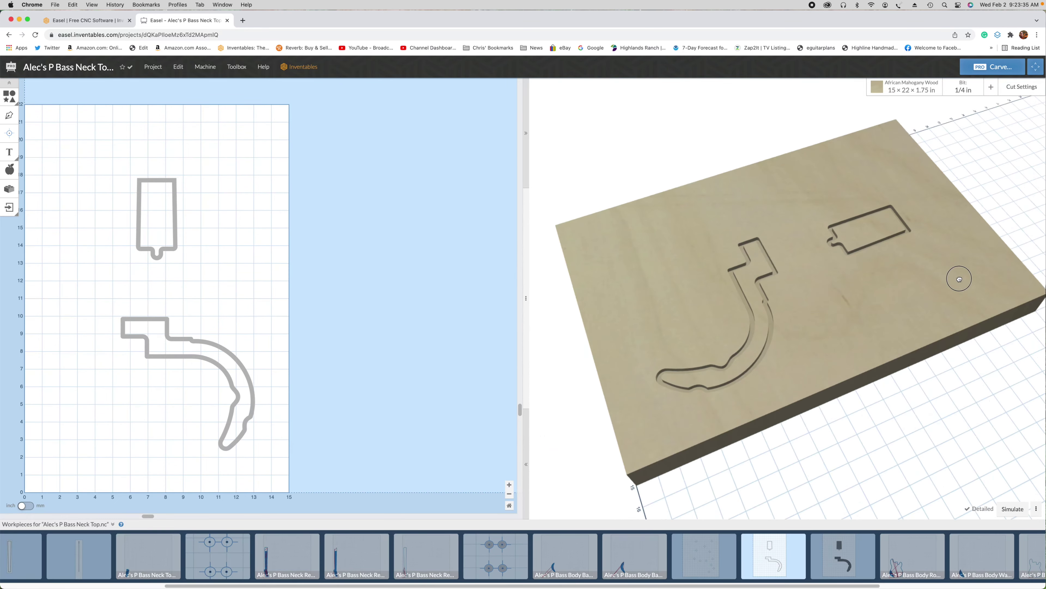
pyautogui.moveTo(887, 253); pyautogui.dragTo(837, 316)
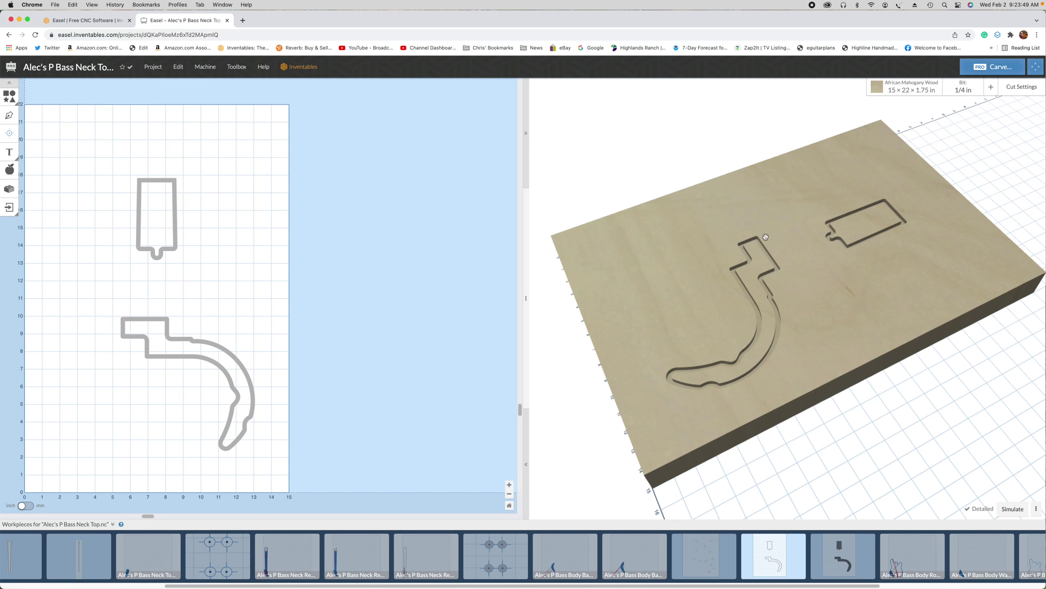
pyautogui.moveTo(791, 297)
pyautogui.mouseDown()
pyautogui.moveTo(773, 317)
pyautogui.moveTo(792, 291)
pyautogui.mouseUp()
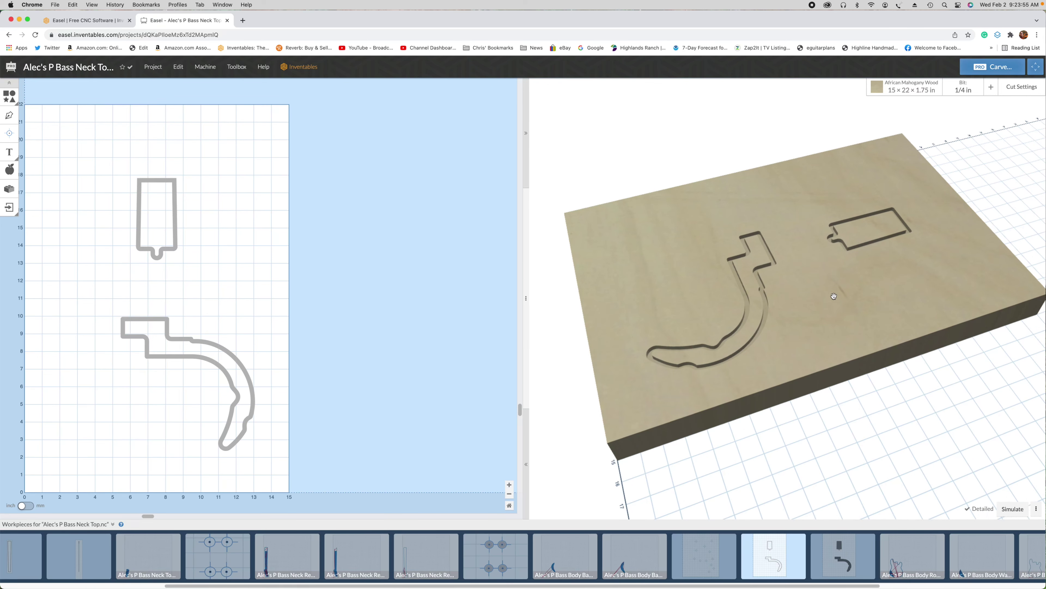
pyautogui.click(831, 557)
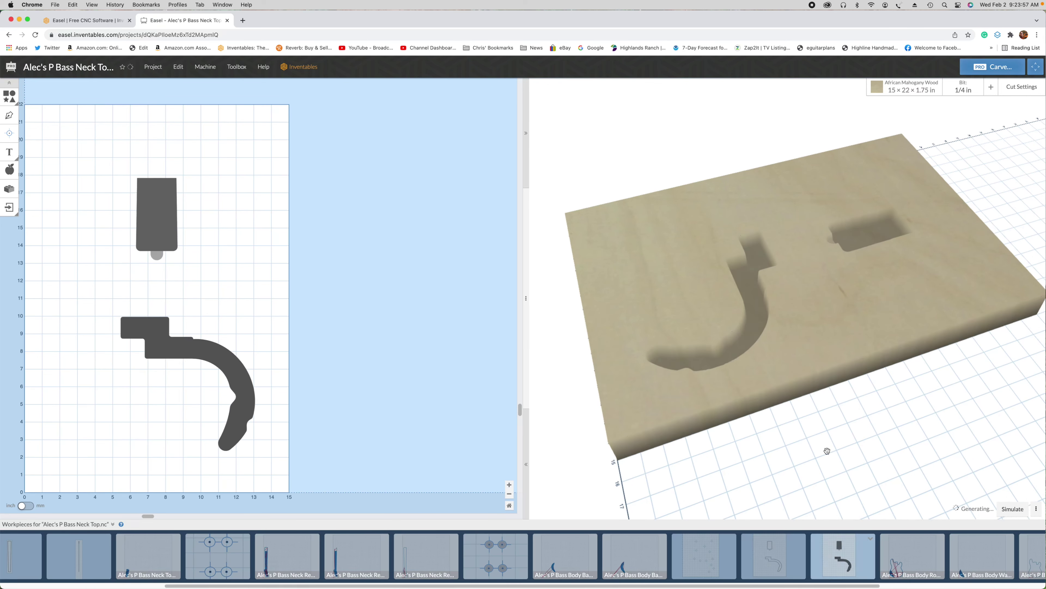
pyautogui.moveTo(778, 332); pyautogui.dragTo(870, 310)
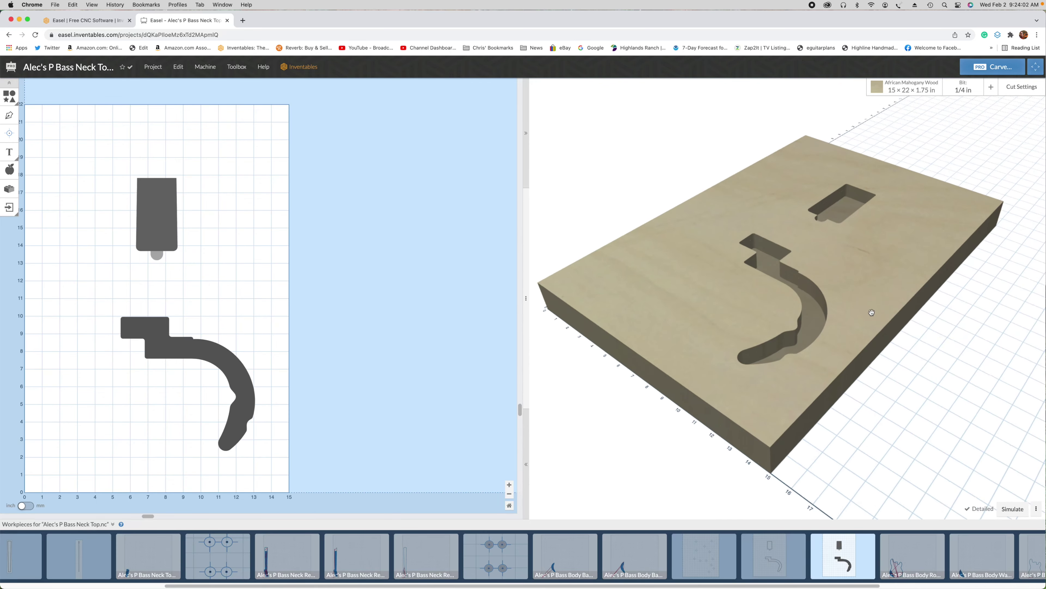
# - Orbit the 11-minute P Bass body toolpath simulation from a low side view to overhead
pyautogui.click(916, 552)
pyautogui.moveTo(669, 339); pyautogui.dragTo(478, 307)
pyautogui.moveTo(644, 267); pyautogui.dragTo(517, 359)
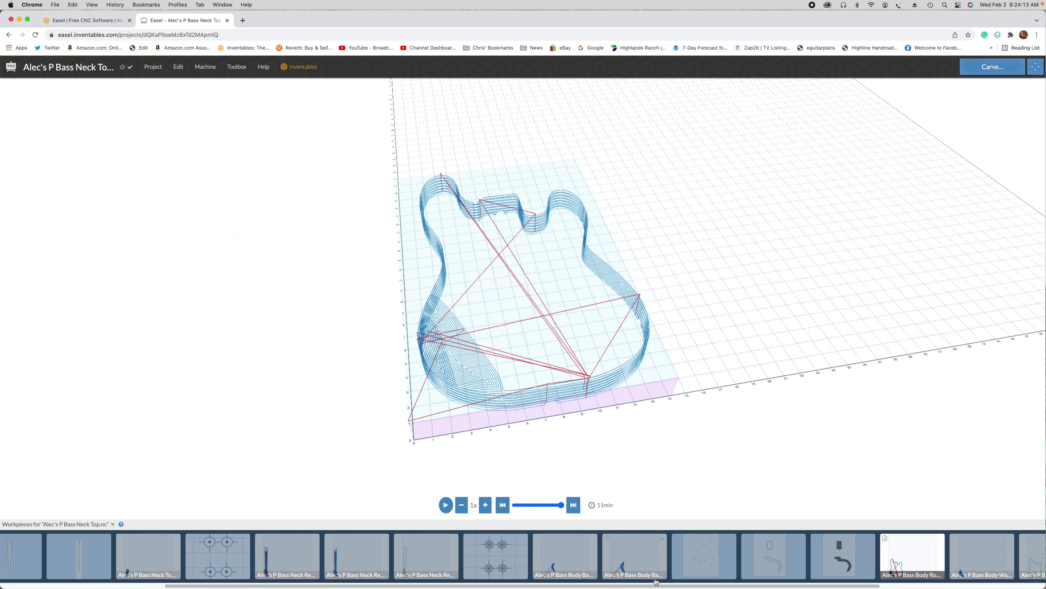
# - Bring up the next body workpiece's toolpath simulation and orbit it from two angles
pyautogui.moveTo(655, 585); pyautogui.dragTo(756, 586)
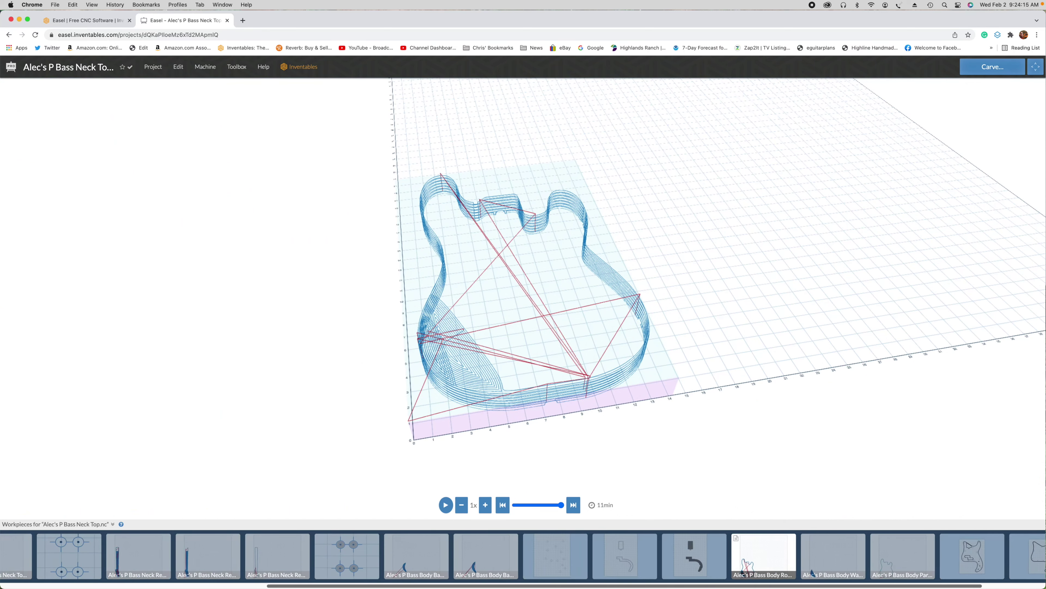
pyautogui.click(841, 545)
pyautogui.moveTo(590, 390); pyautogui.dragTo(658, 369)
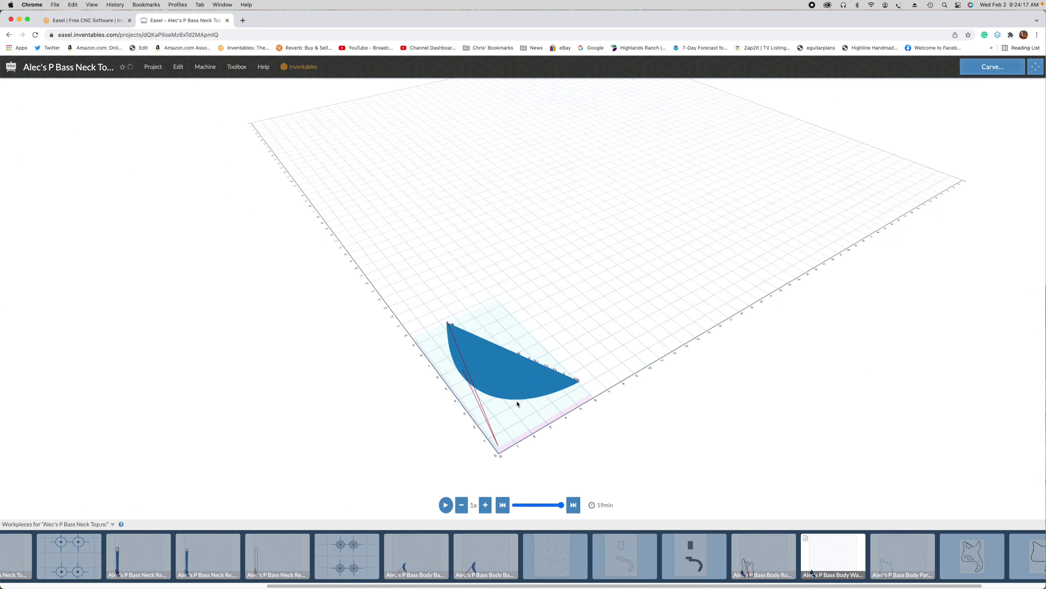
pyautogui.moveTo(560, 386); pyautogui.dragTo(655, 460)
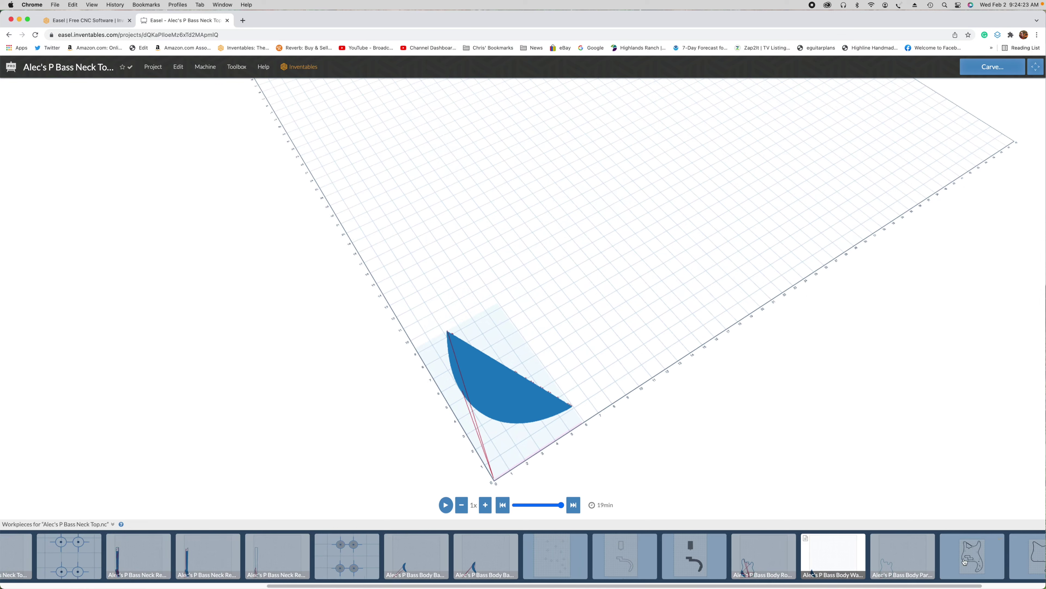
# - Review the thin bass-body outline simulation (about 1 minute) from above and tilted to check the stock
pyautogui.click(905, 548)
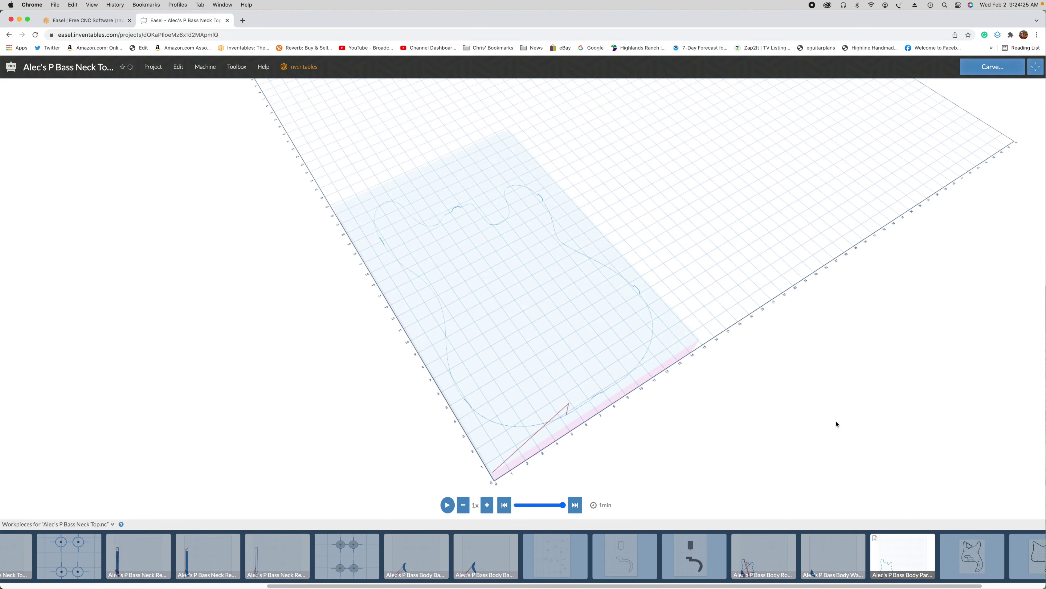
pyautogui.moveTo(719, 402); pyautogui.dragTo(609, 322)
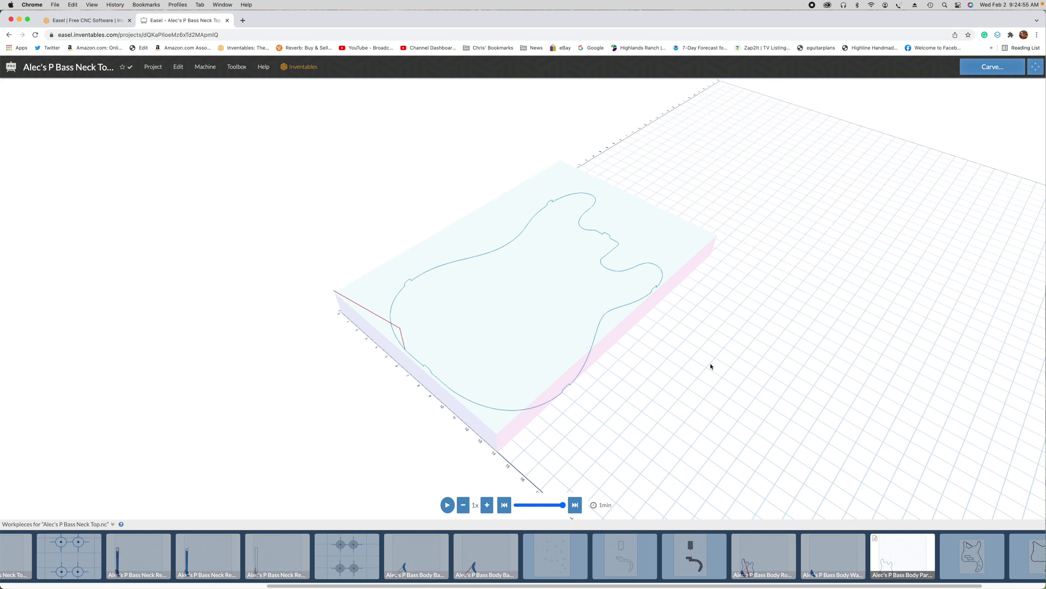
pyautogui.moveTo(721, 369); pyautogui.dragTo(634, 380)
pyautogui.moveTo(538, 585); pyautogui.dragTo(621, 585)
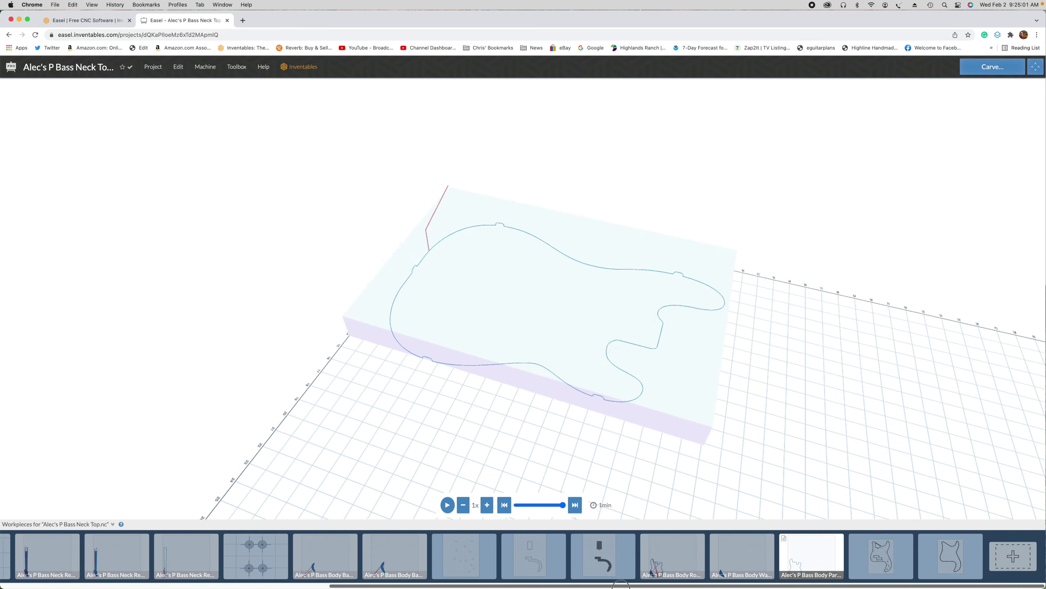
# - Show the pickguard workpiece with its outline and screw holes on 11.417 × 16.93 × 0.09 in ABS stock
pyautogui.click(901, 550)
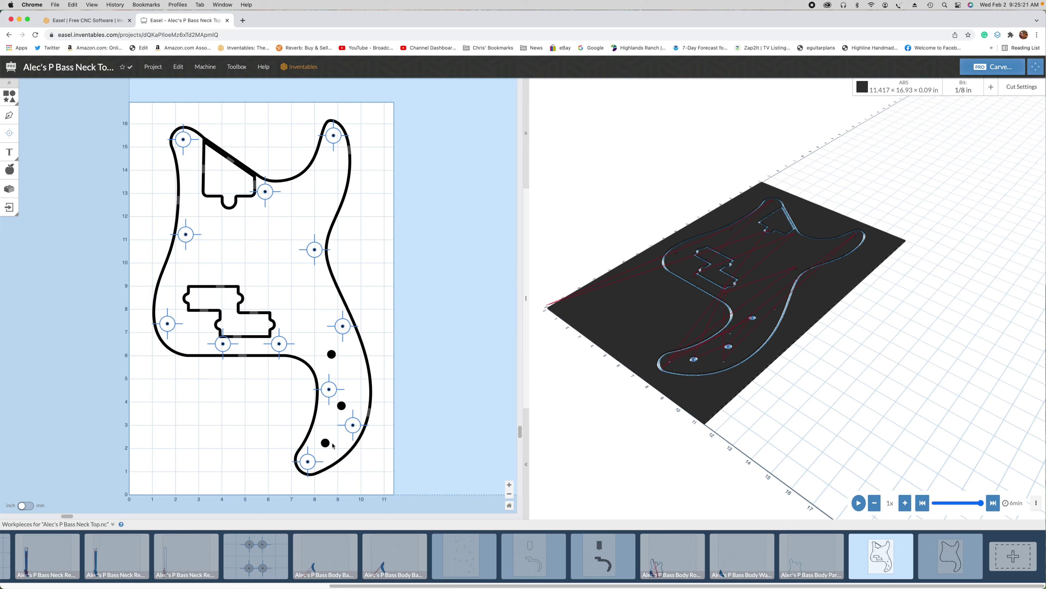
pyautogui.click(962, 551)
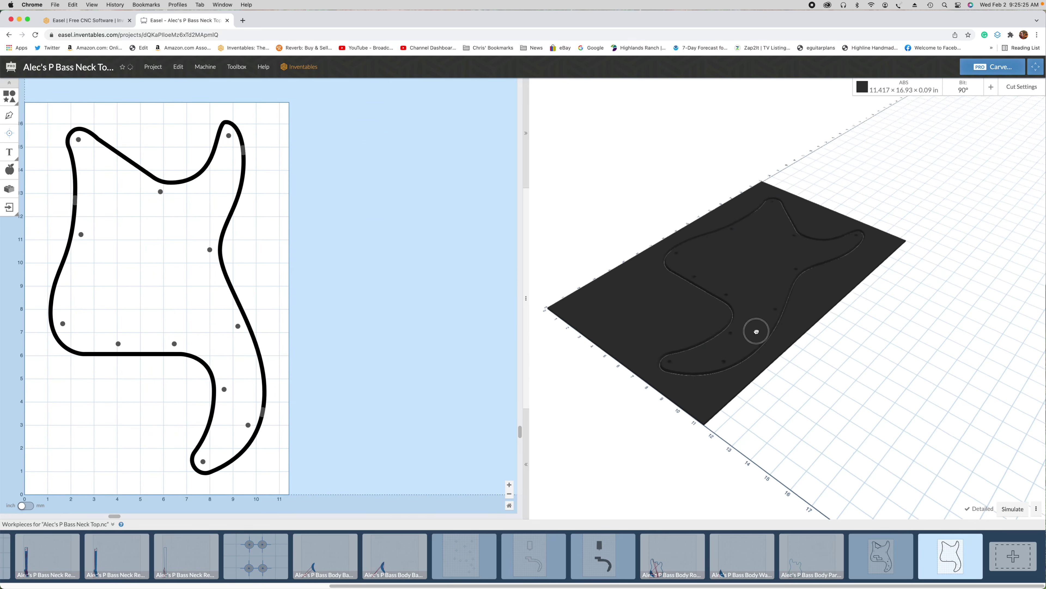
pyautogui.moveTo(754, 330); pyautogui.dragTo(689, 431)
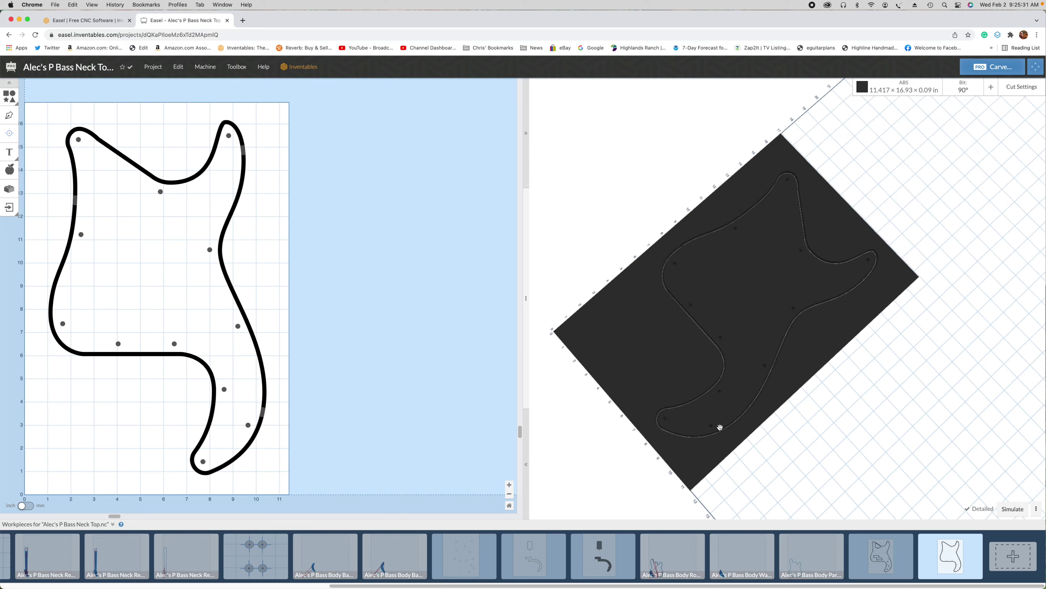
pyautogui.scroll(5, 727, 346)
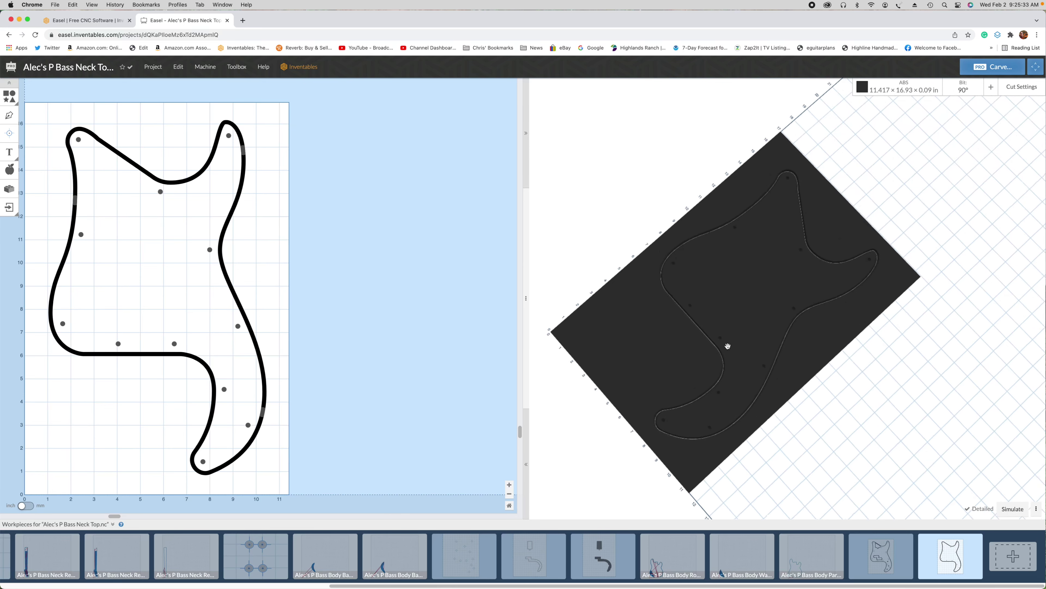
pyautogui.scroll(5, 690, 366)
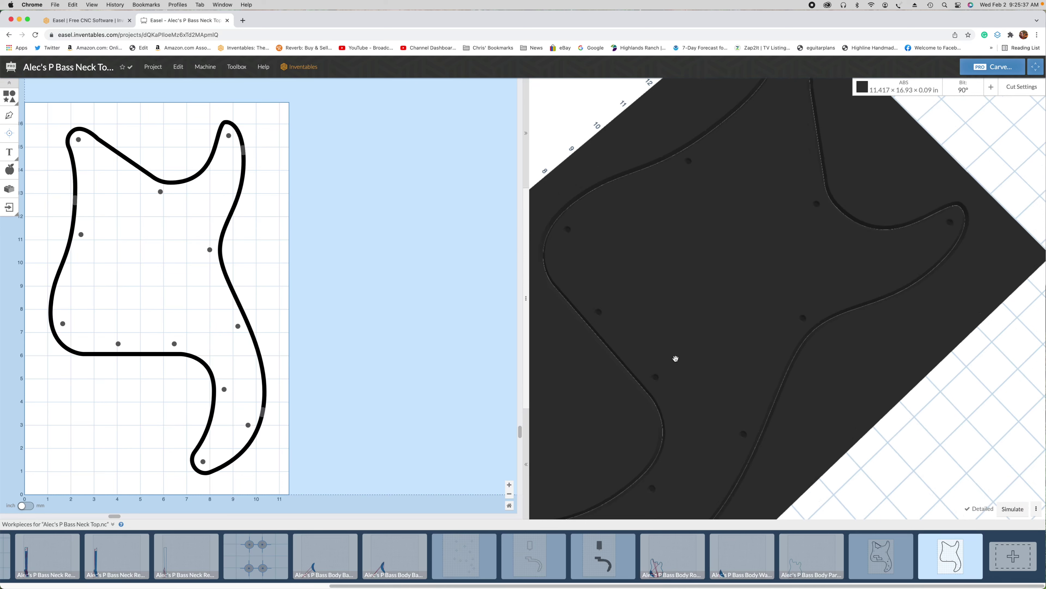
pyautogui.scroll(-5, 675, 358)
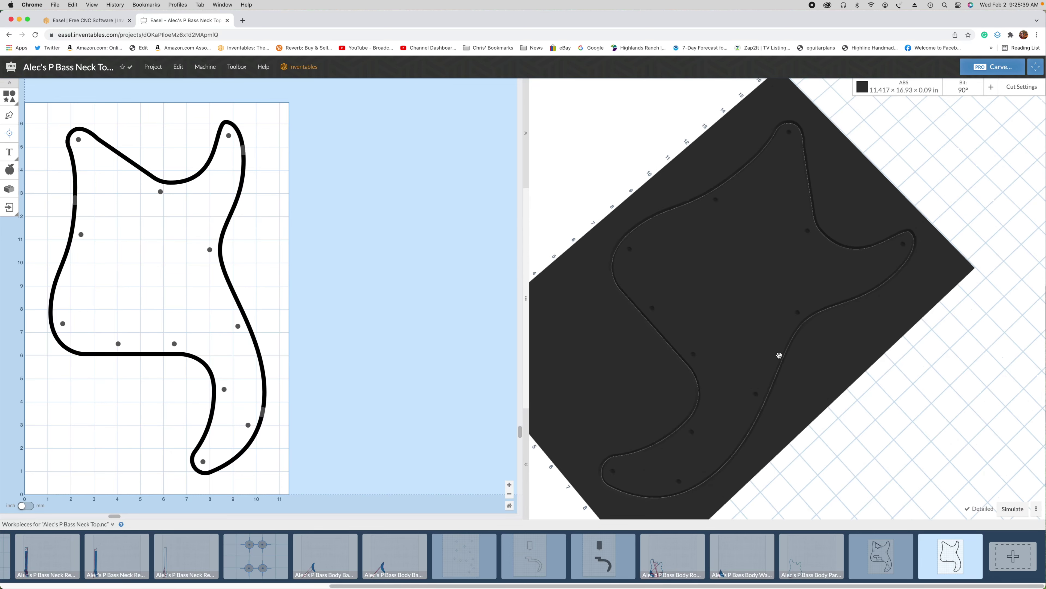